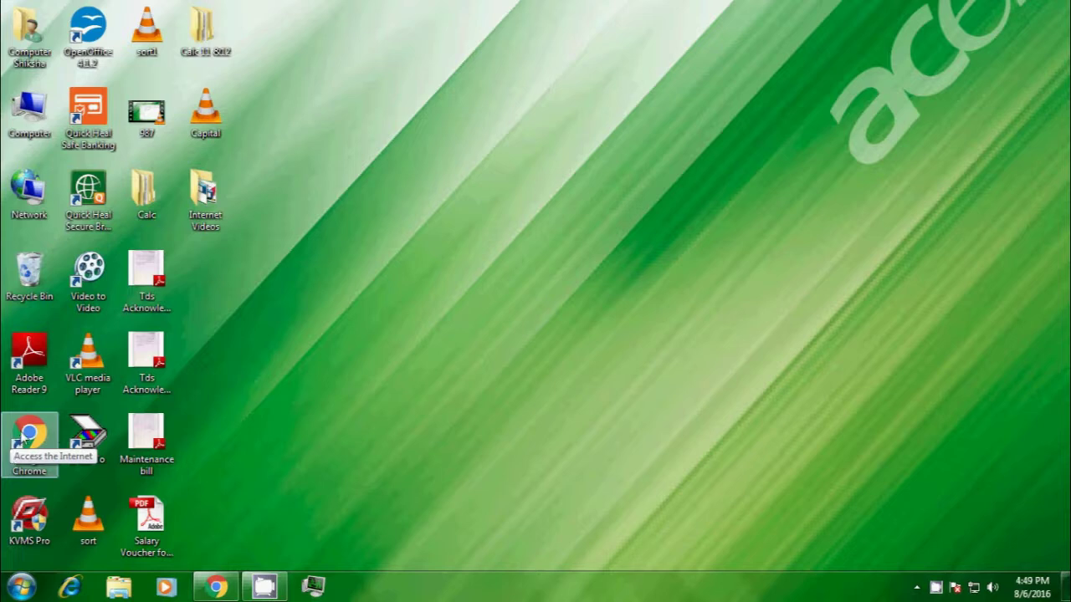
Launch Chrome in a maximized window and run a Google search for 'gmail'
double_click(24, 435)
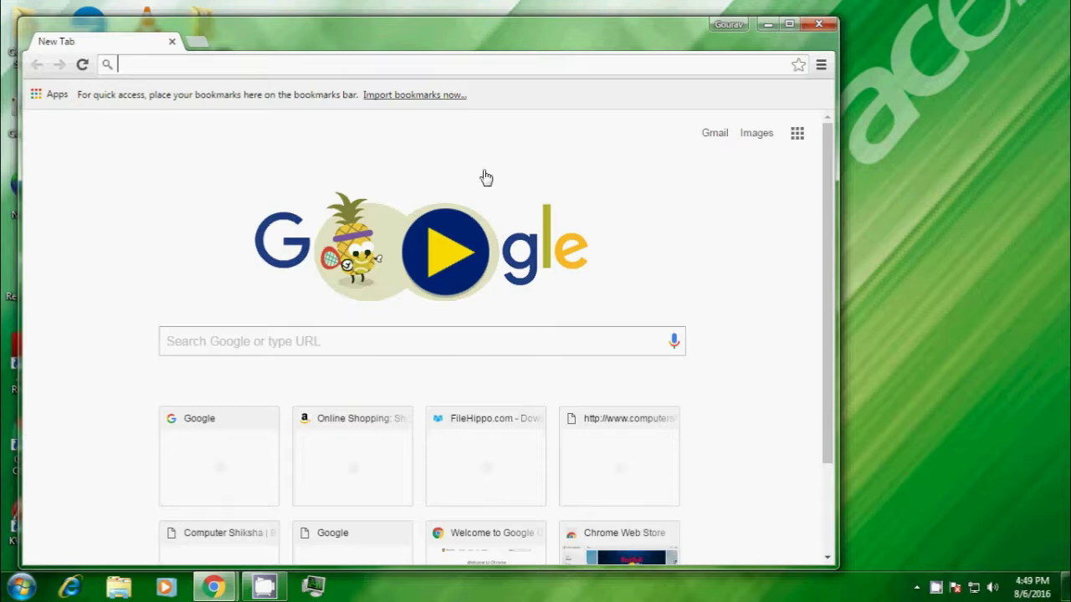
click(788, 25)
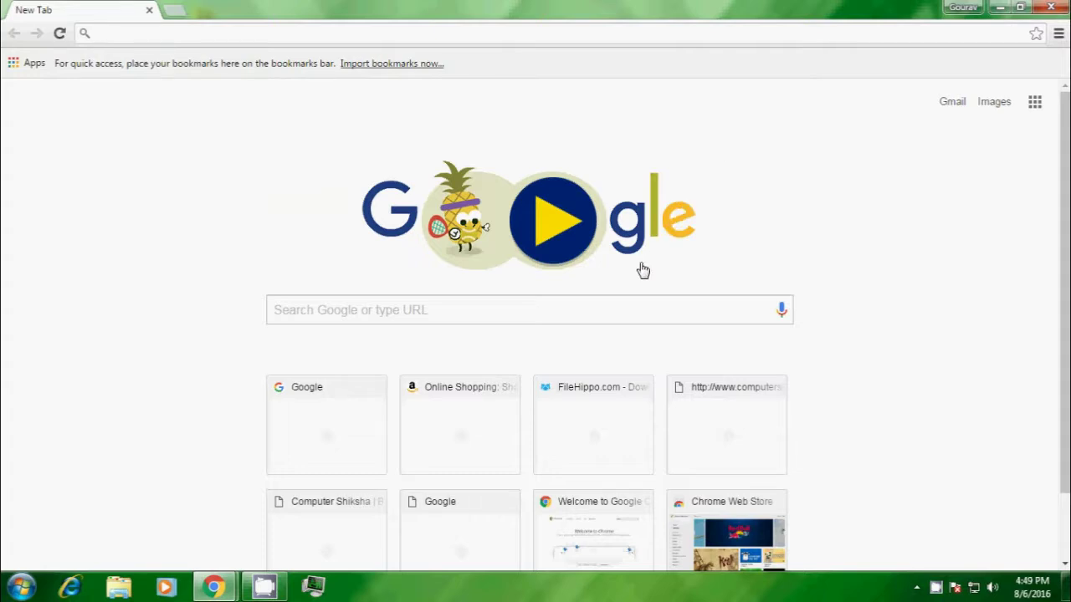
click(592, 311)
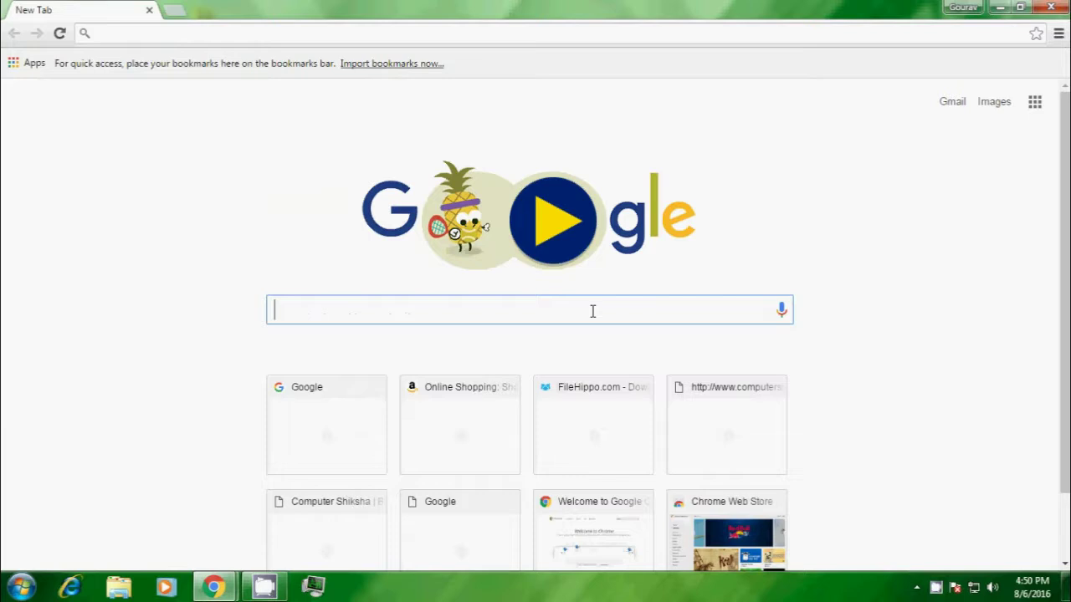
text(gmail)
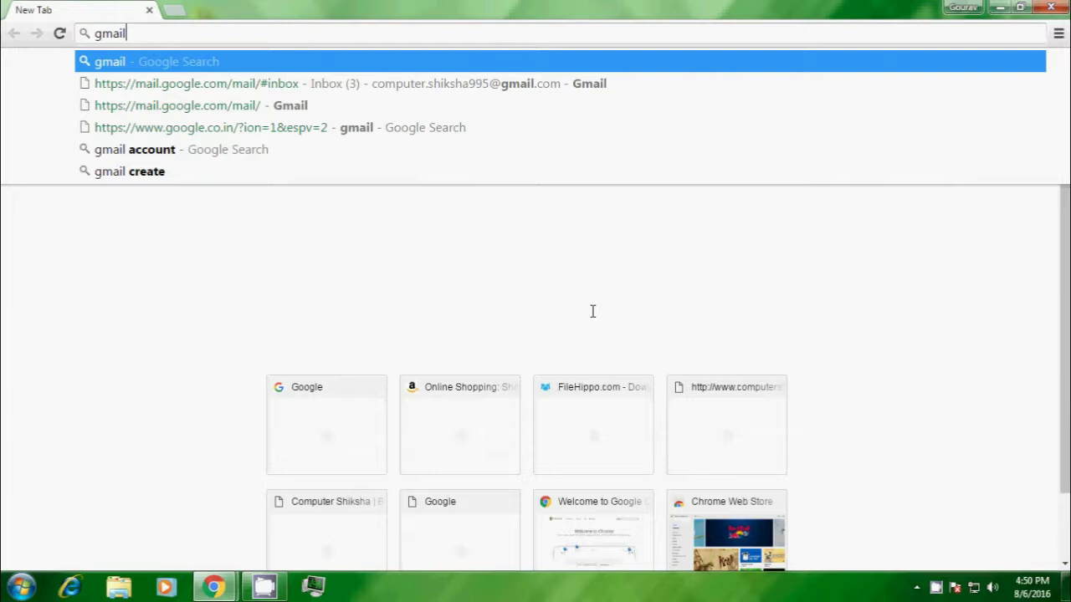
key(Return)
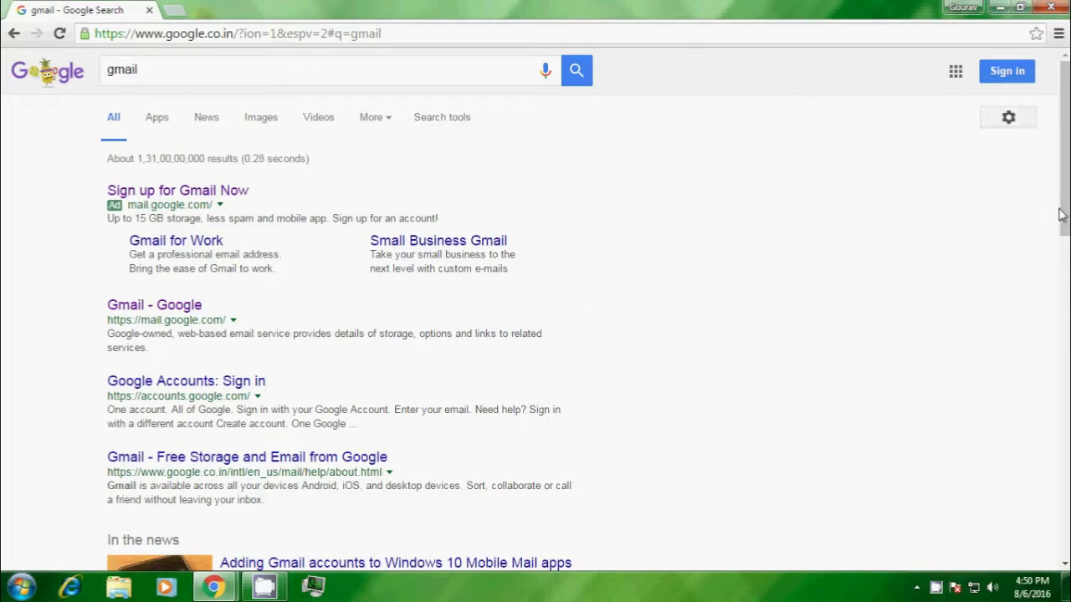
Open the Gmail - Google result, choose Add account, then pick Create account
mouse_move(1064, 218)
mouse_down()
mouse_move(1064, 541)
mouse_move(1064, 218)
mouse_up()
click(148, 306)
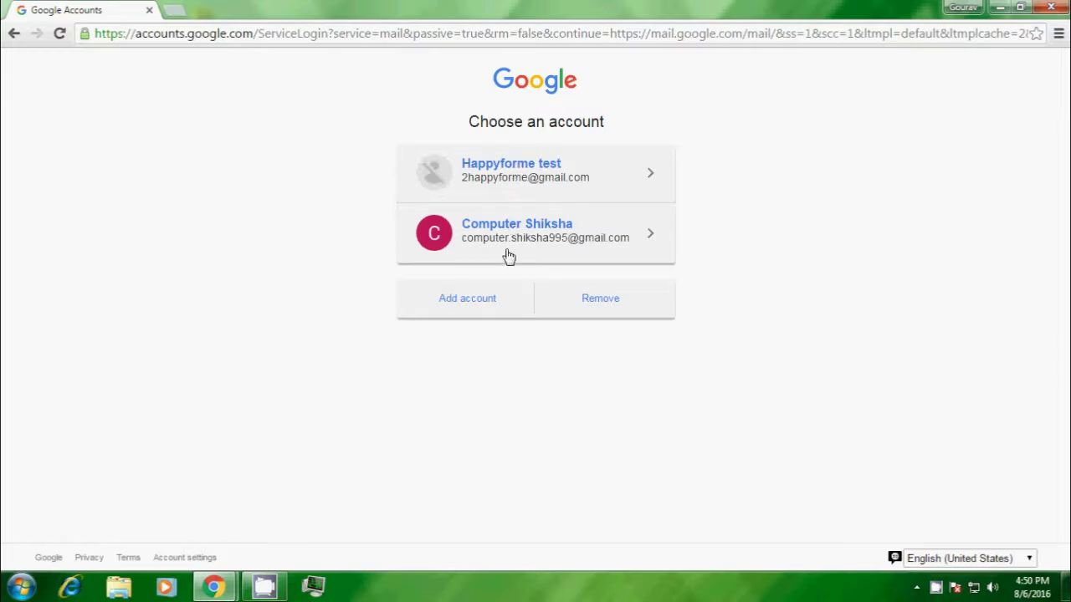
click(482, 300)
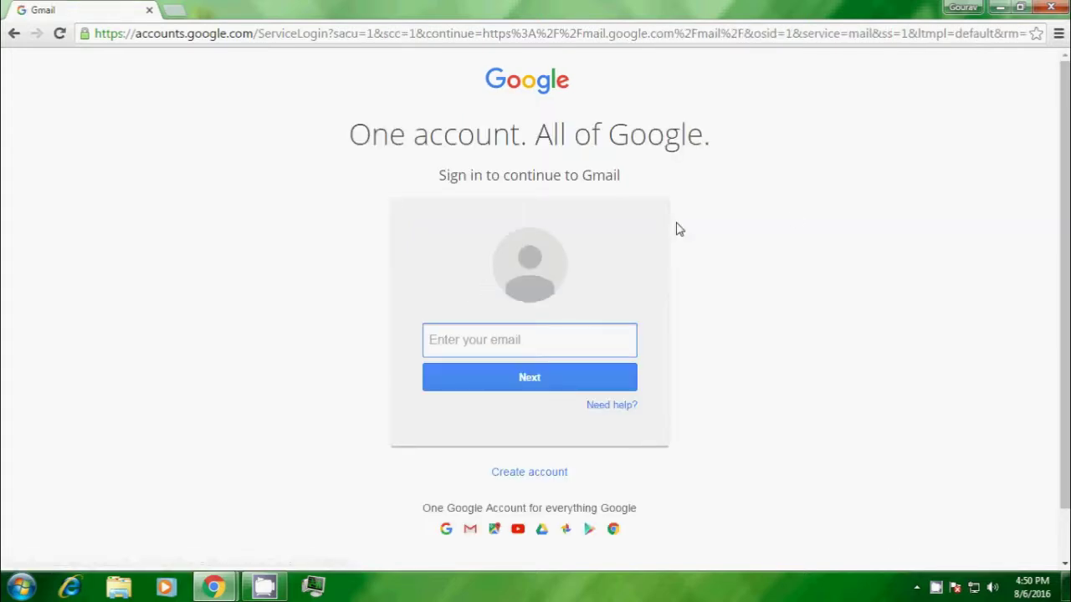
scroll(1062, 216, down, 1)
scroll(1060, 243, down, 1)
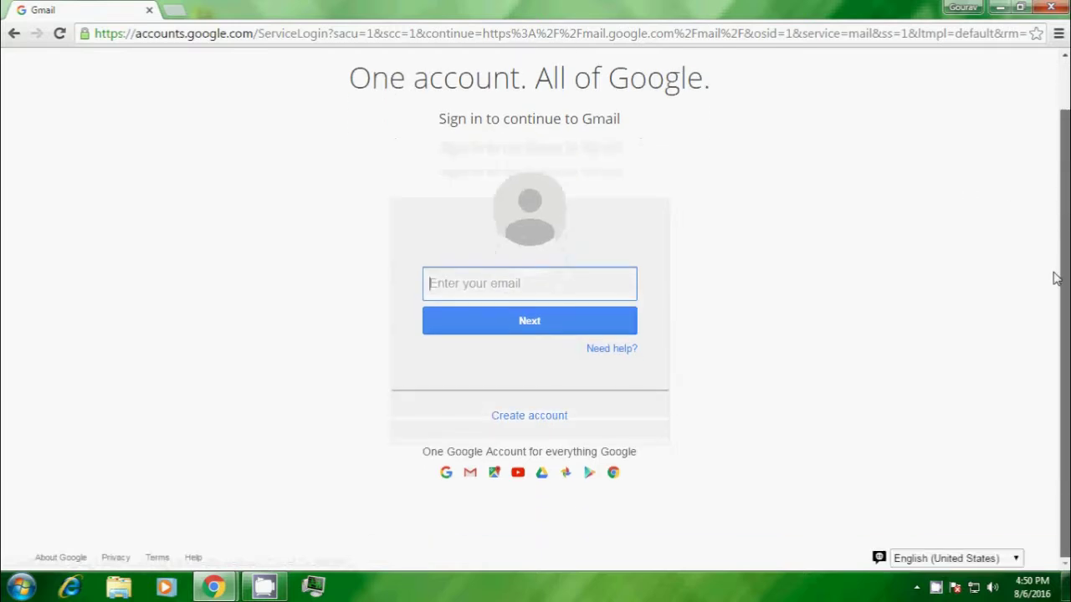
scroll(1051, 200, up, 1)
scroll(1048, 188, up, 1)
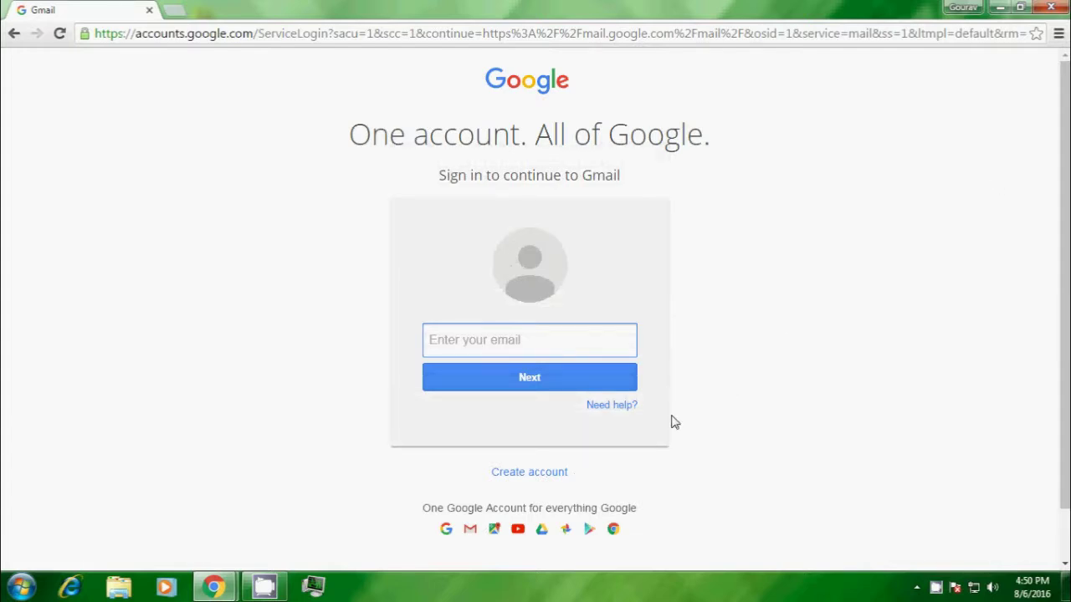
click(559, 483)
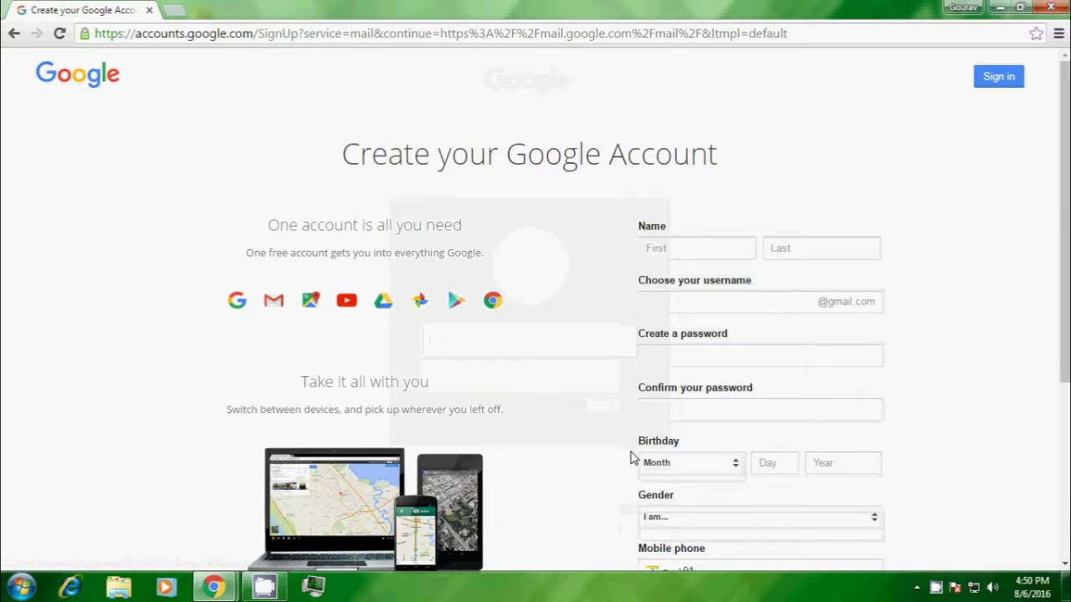
Enter the account holder's first and last name and type the desired Gmail username
mouse_move(1064, 362)
mouse_down()
mouse_move(1060, 526)
mouse_move(1060, 360)
mouse_up()
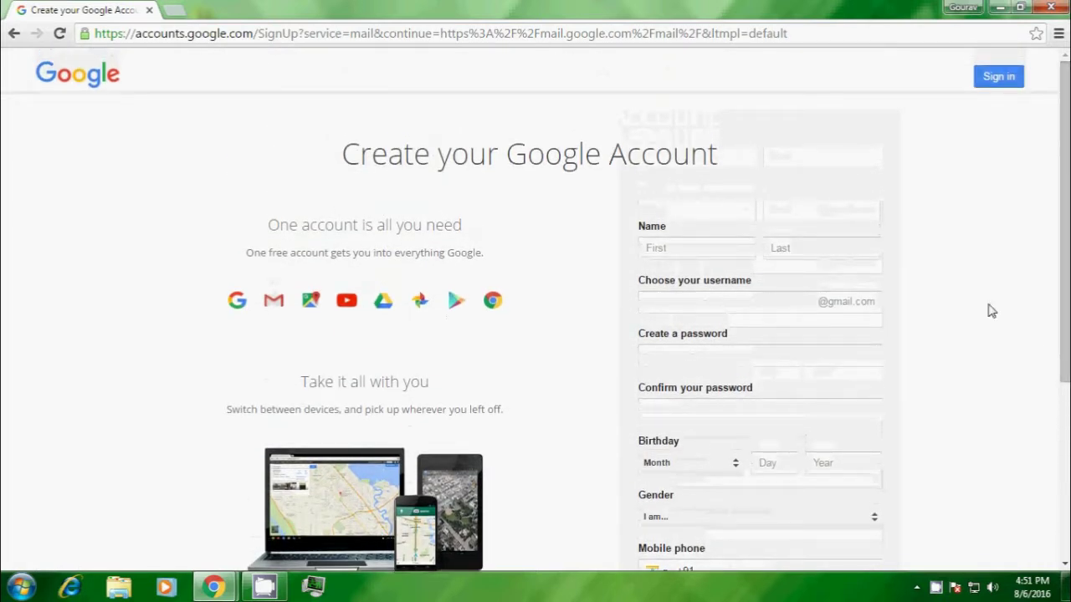
click(687, 249)
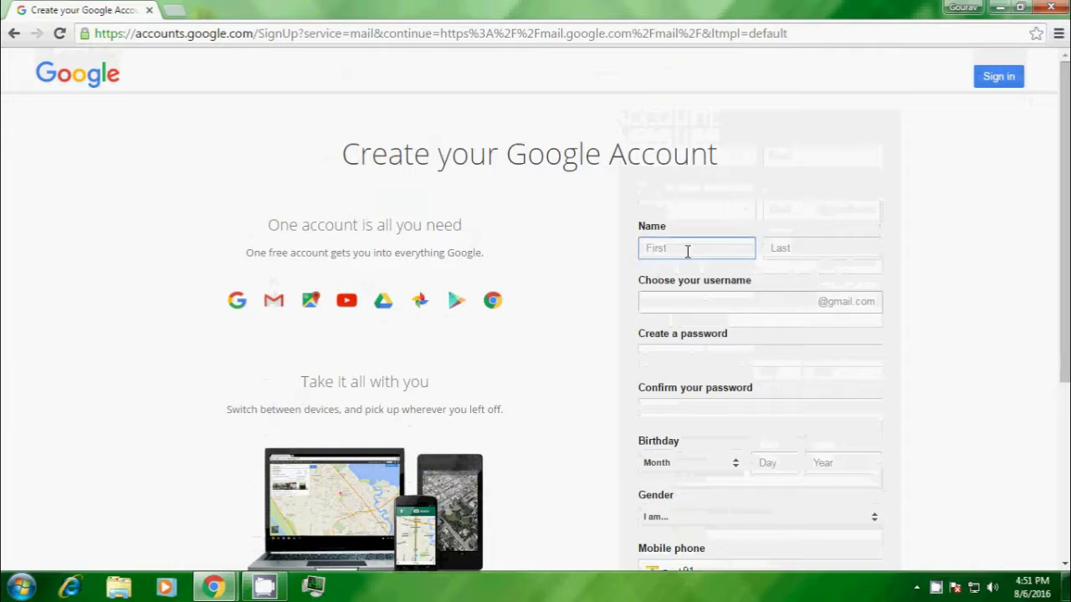
text(co)
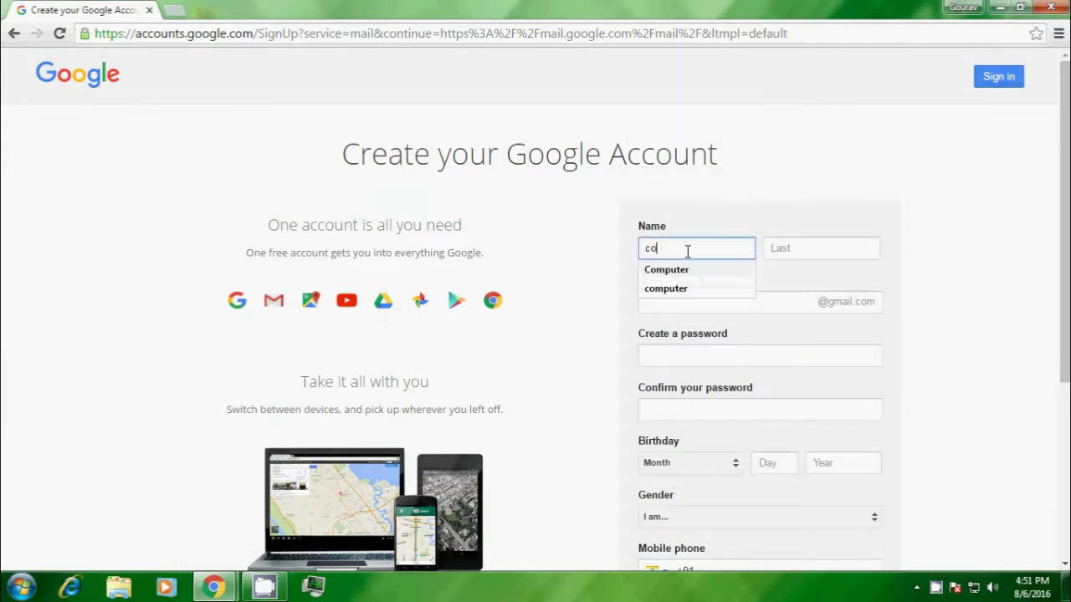
text(mputer)
click(770, 249)
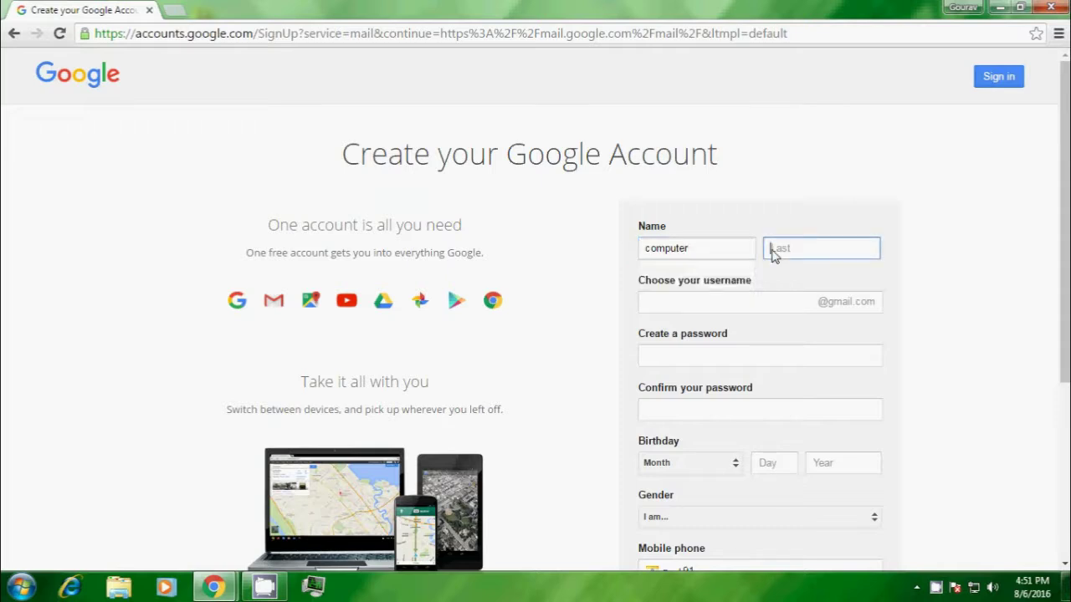
text(sh)
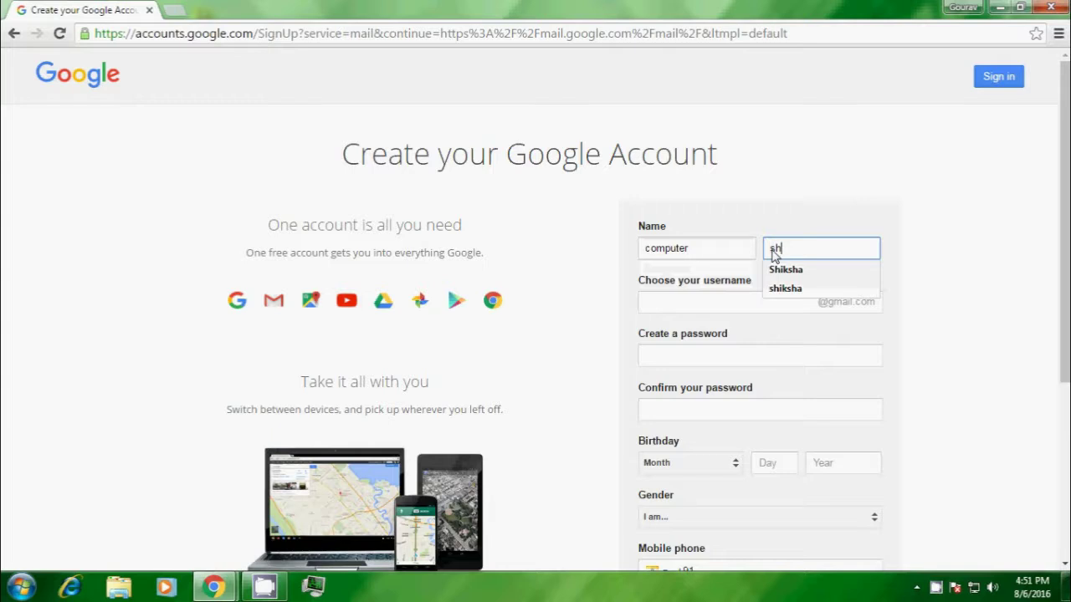
text(ikhsa)
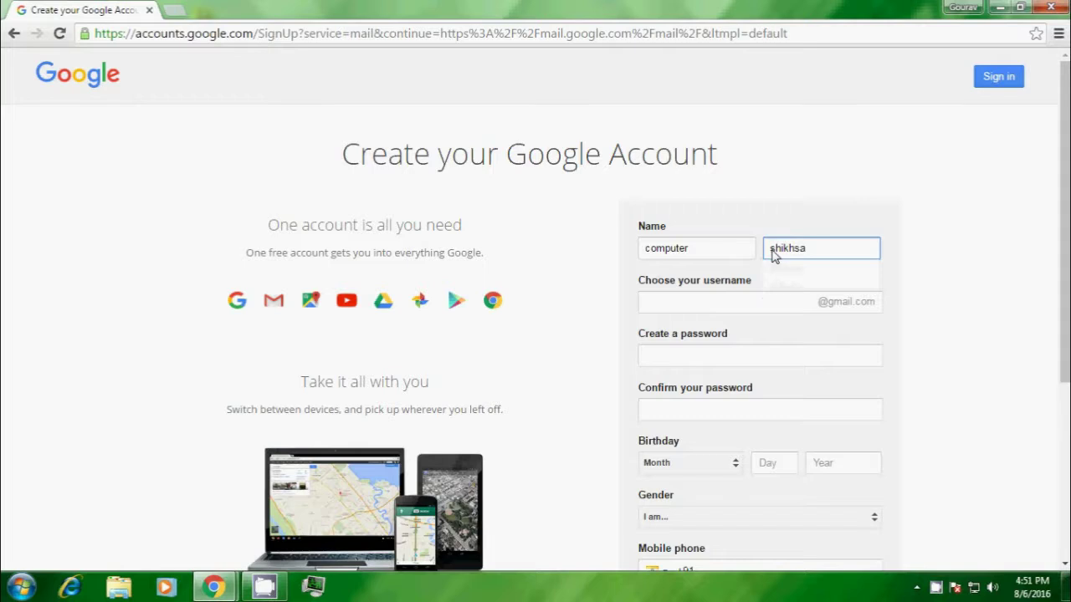
click(748, 307)
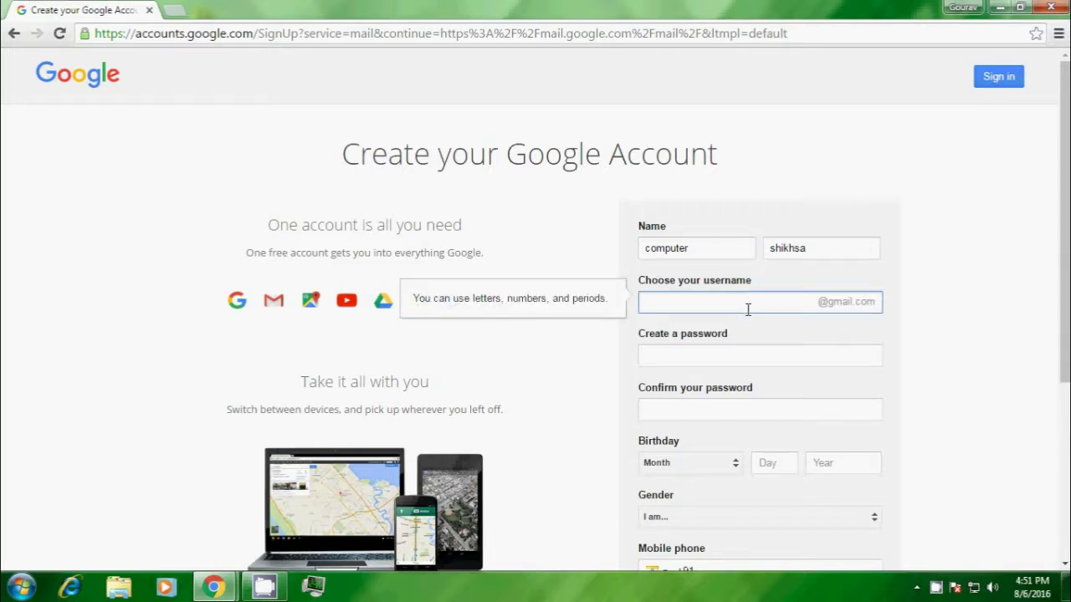
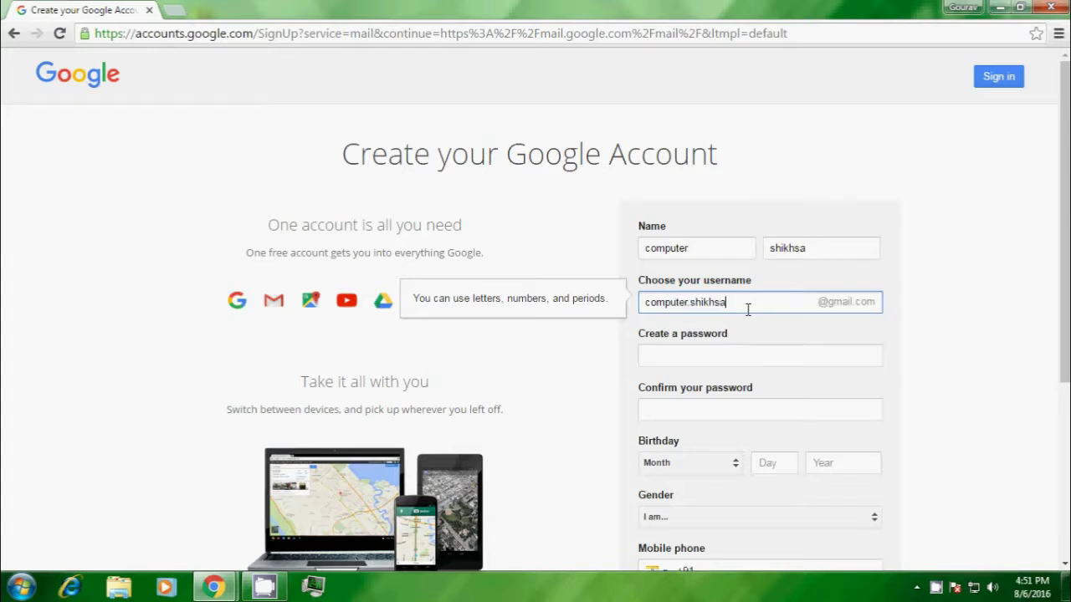
Type the new account password and re-enter it in the confirm field
click(740, 356)
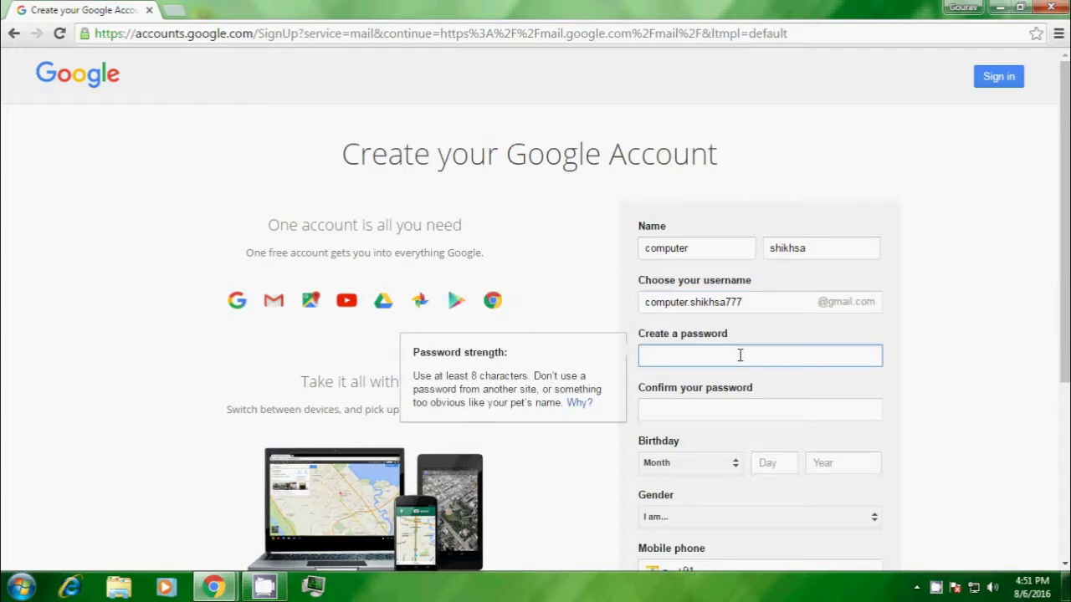
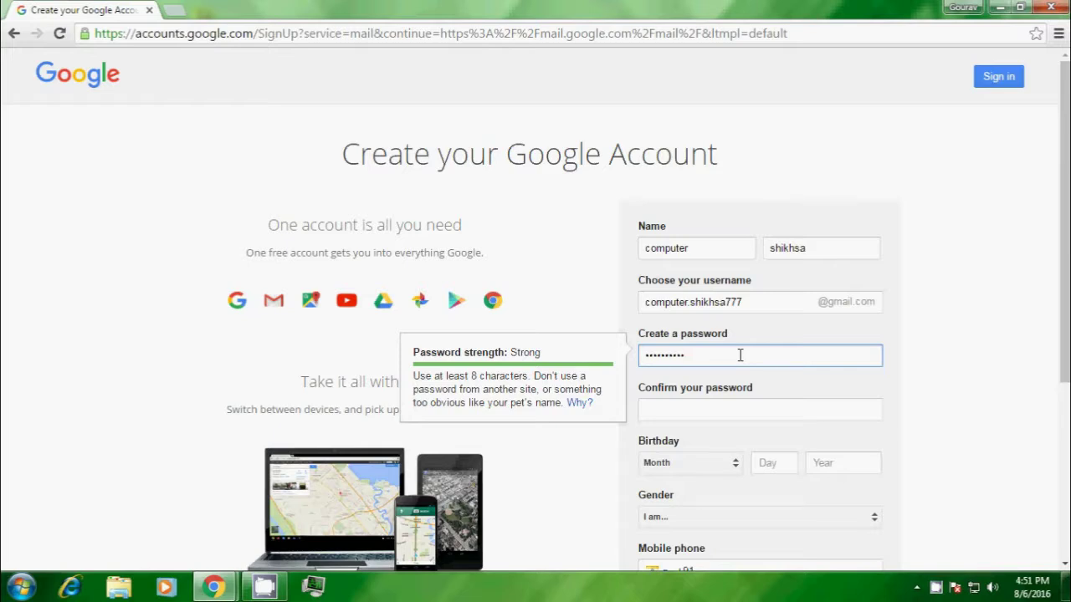
click(743, 402)
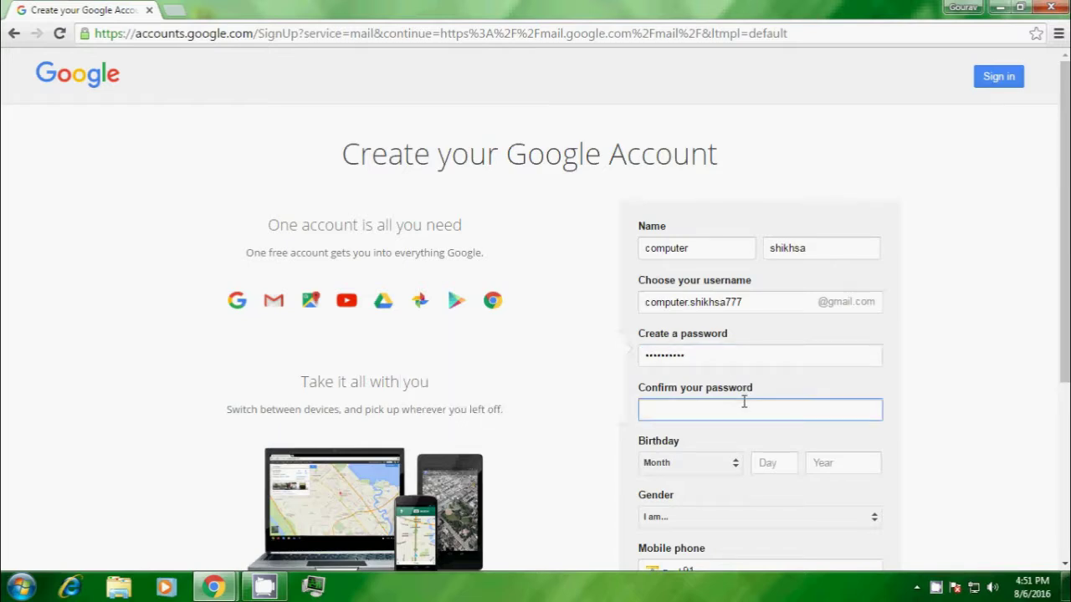
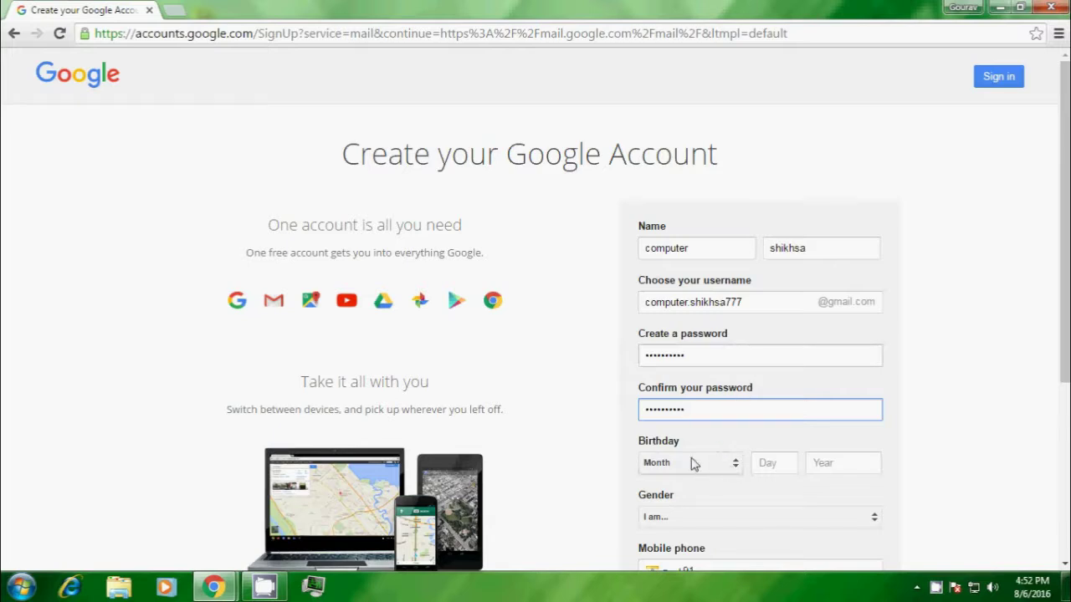
Set the birthday to August 15, 1993
click(735, 465)
click(737, 462)
click(735, 466)
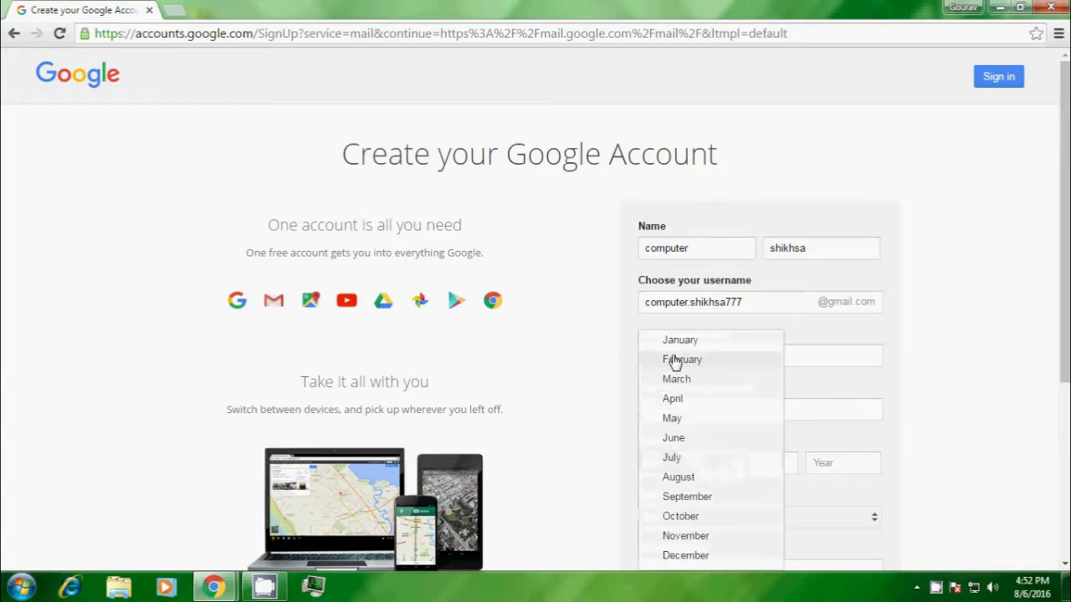
scroll(693, 447, down, 2)
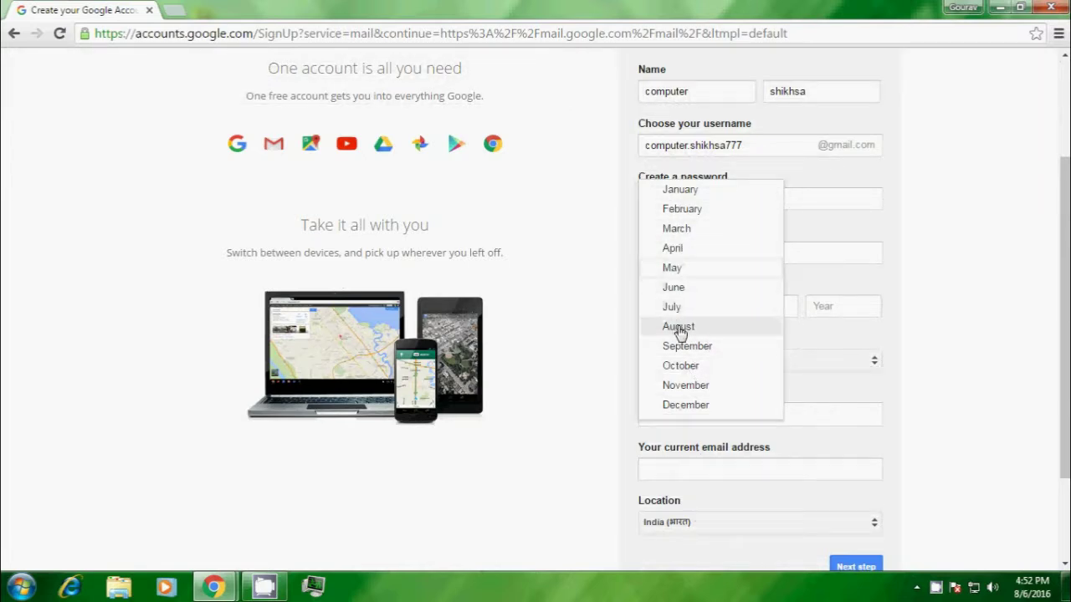
click(679, 327)
click(768, 309)
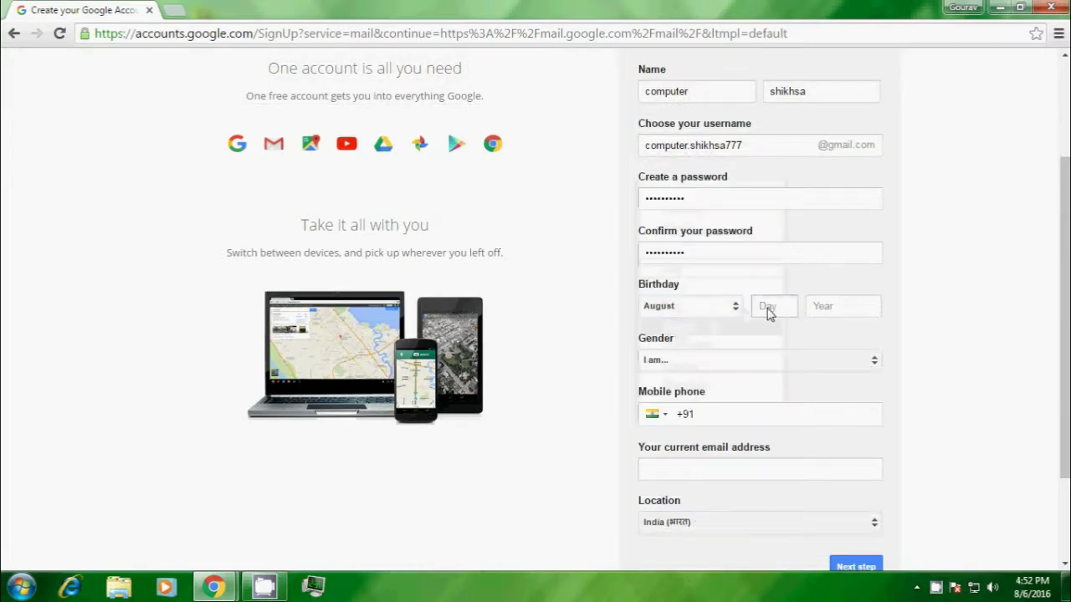
text(15)
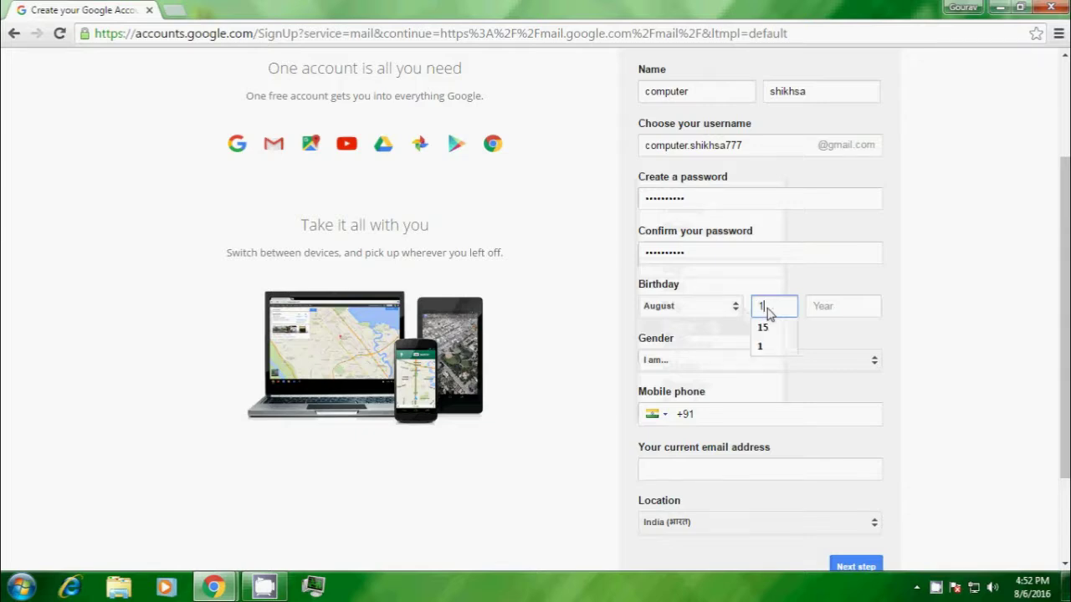
click(821, 310)
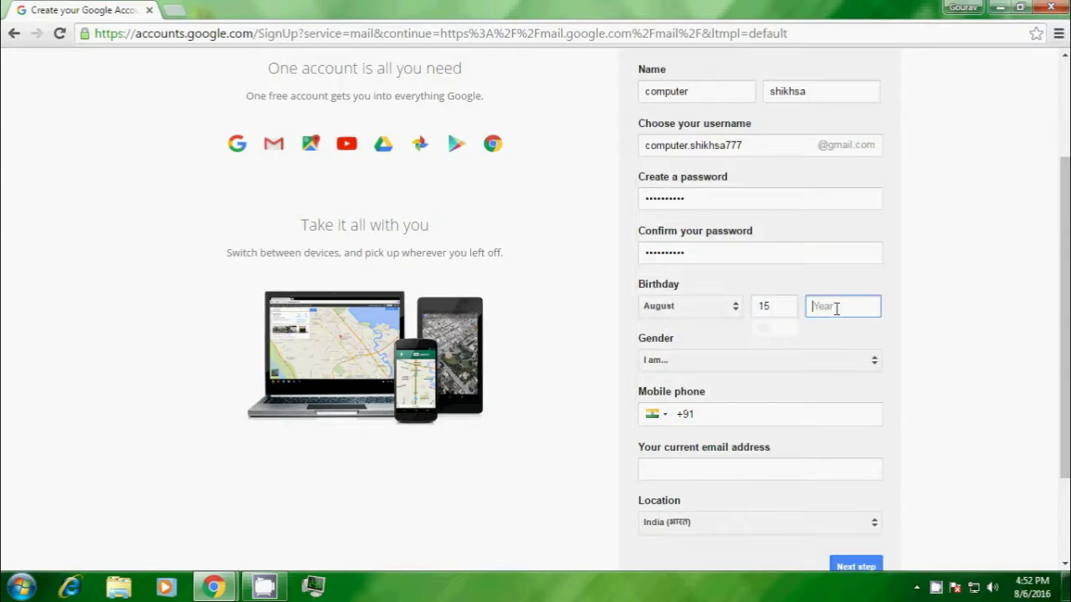
text(199)
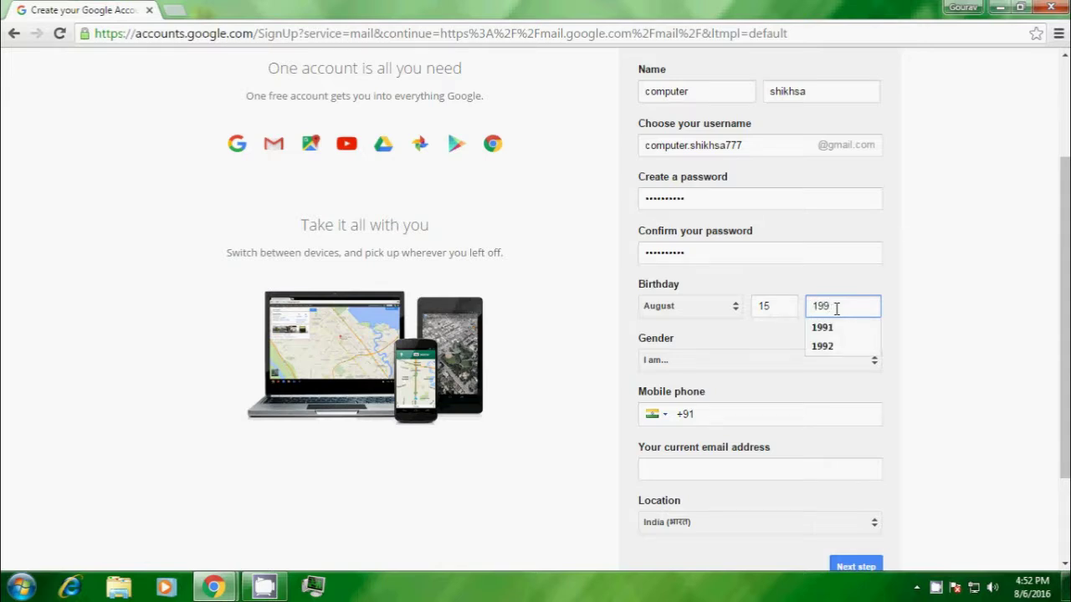
text(3)
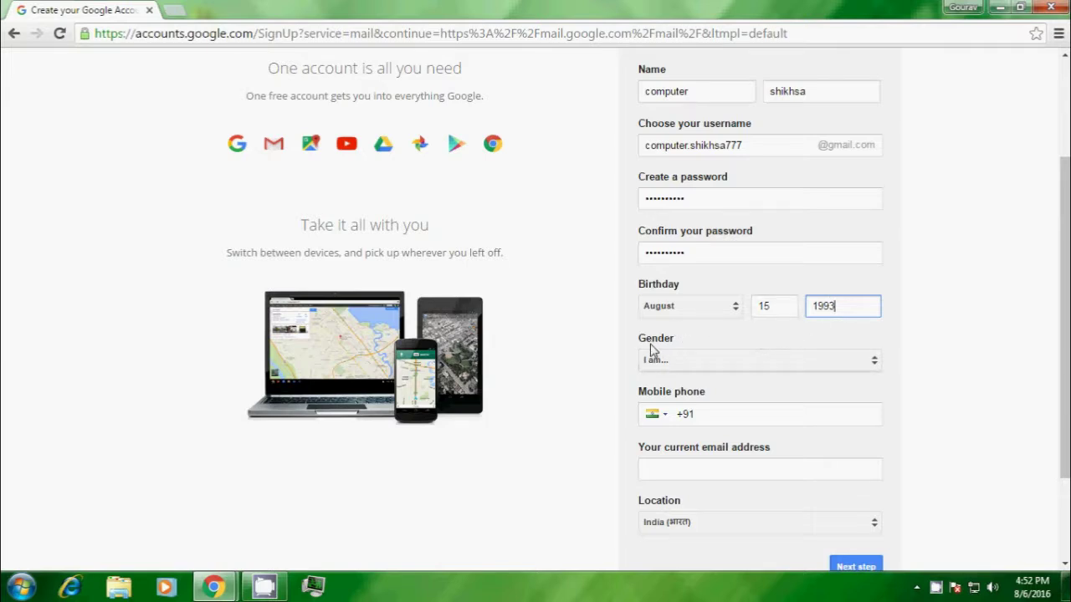
Choose Male as the gender and type the mobile phone number
click(870, 365)
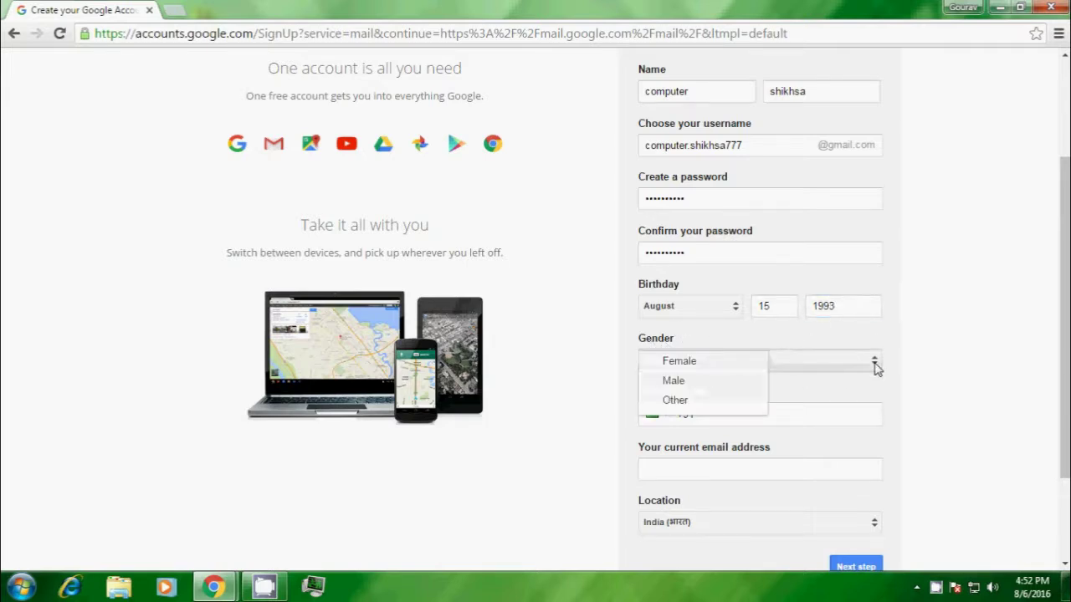
click(673, 381)
click(704, 419)
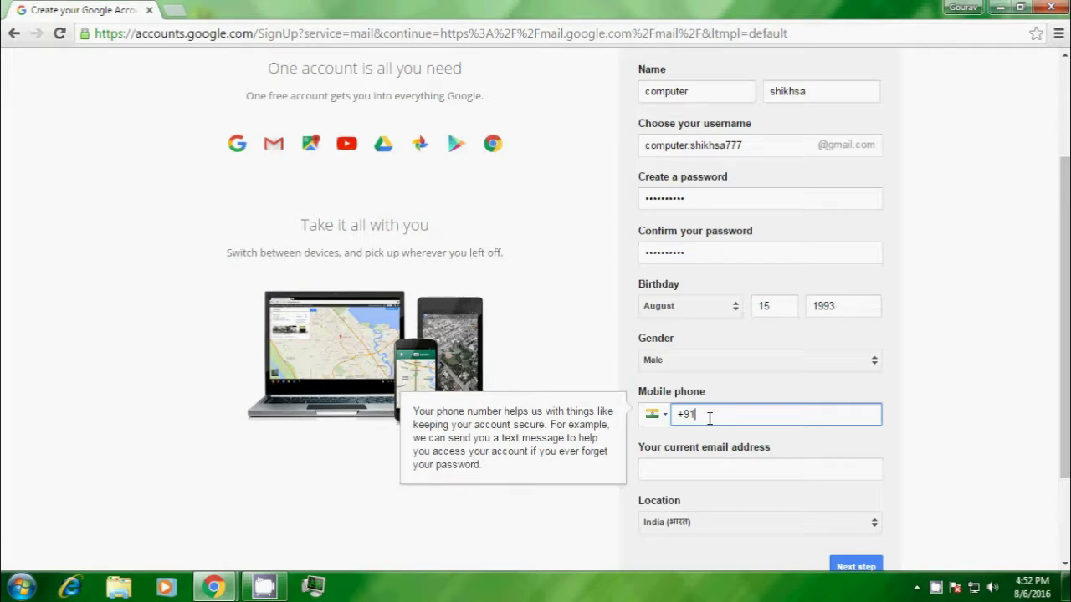
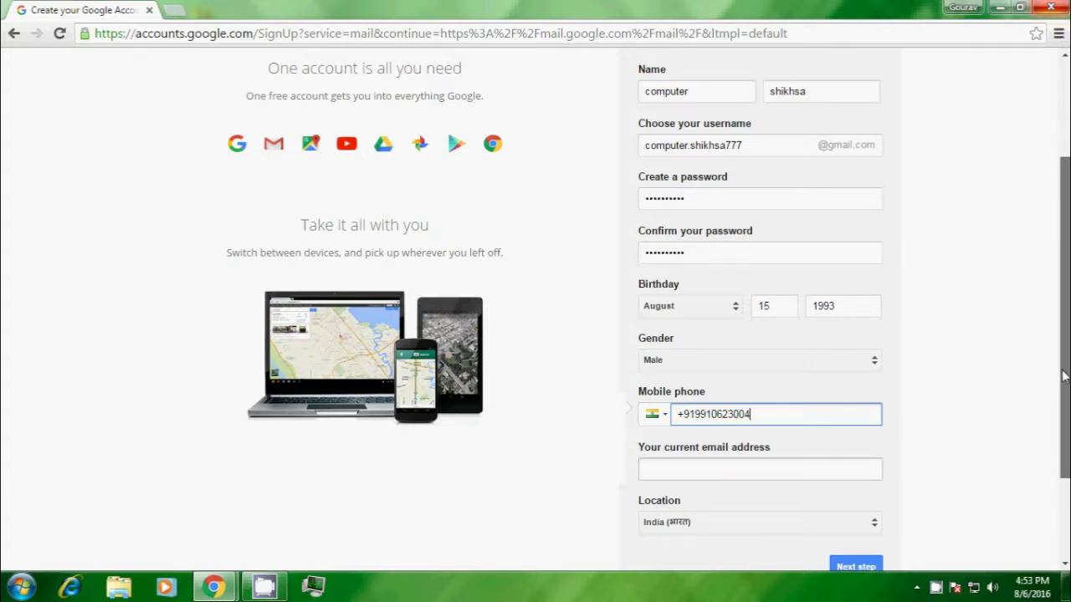
Keep India as the location and submit the sign-up form with Next step
scroll(1062, 375, down, 2)
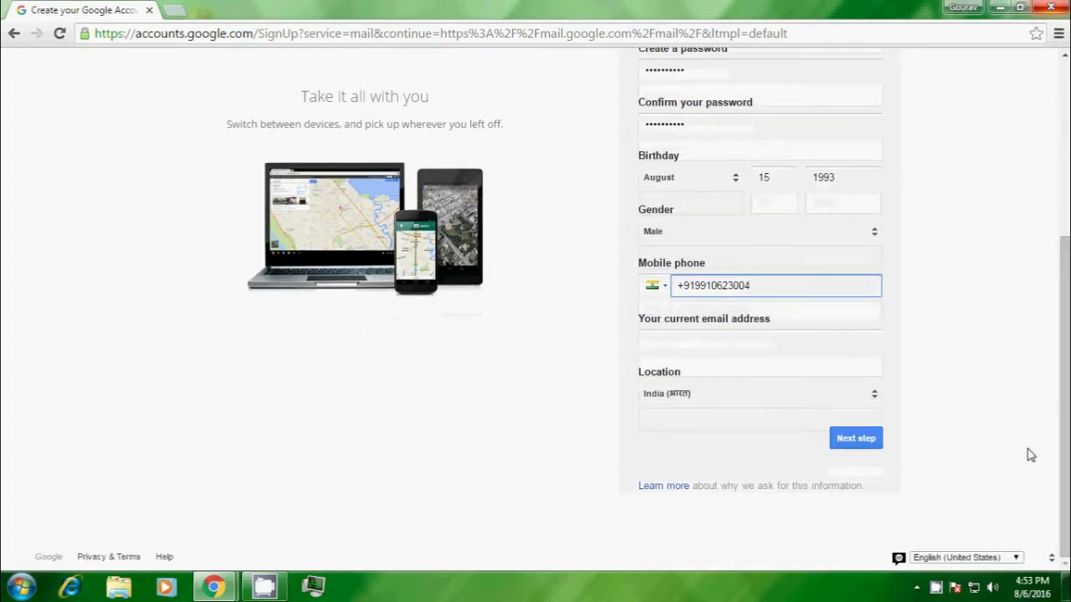
click(875, 402)
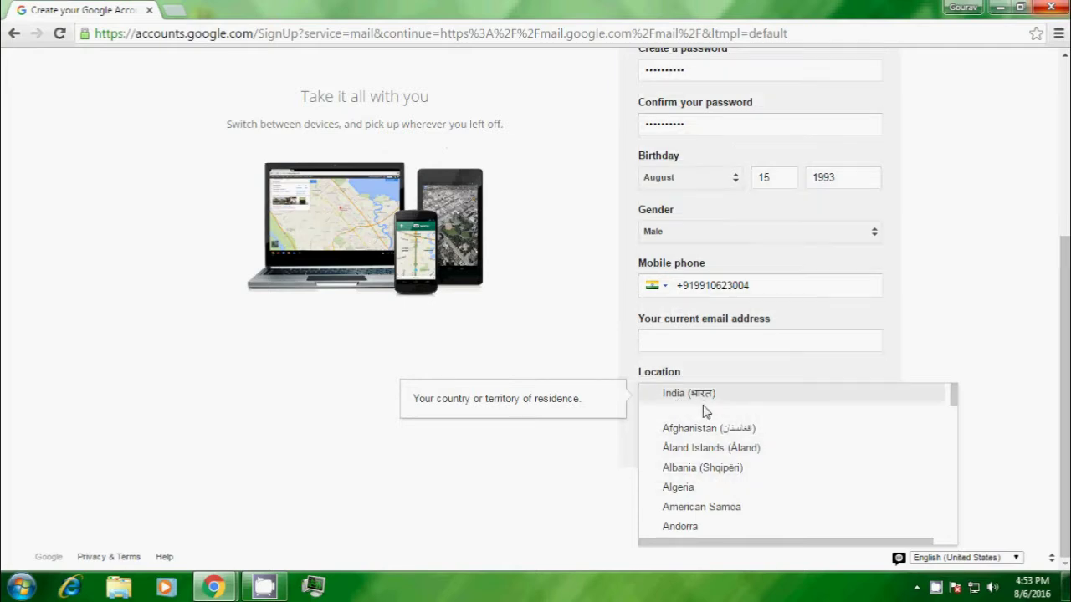
drag(951, 403, 935, 419)
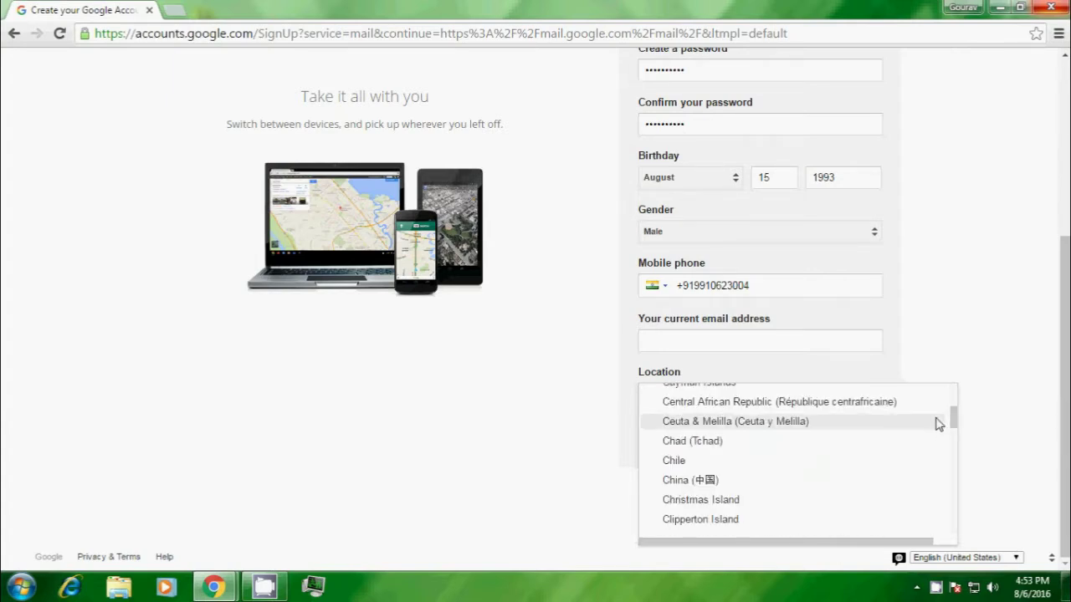
click(985, 371)
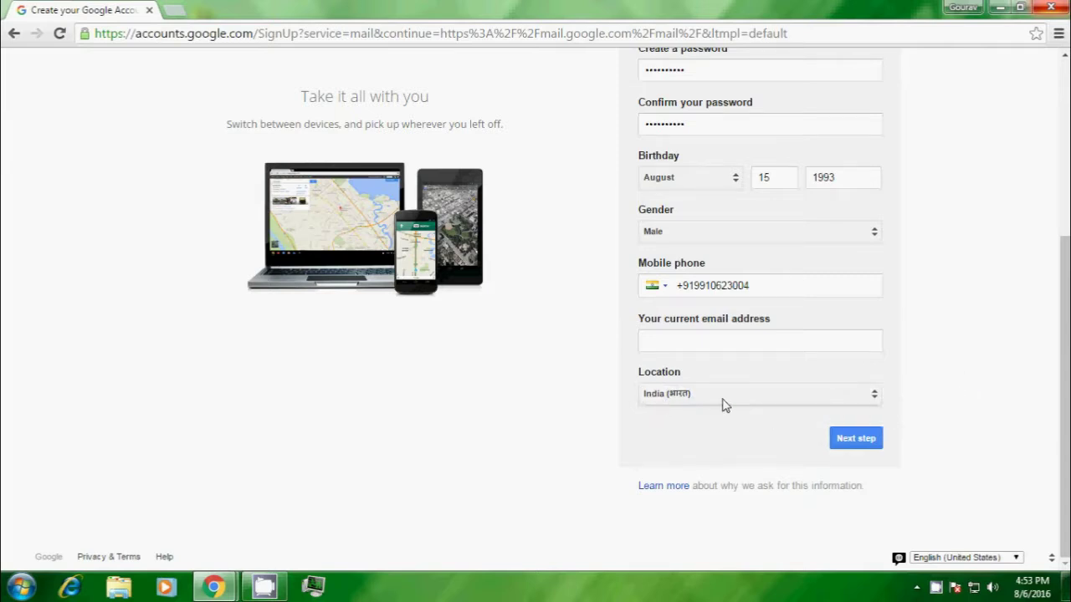
click(868, 398)
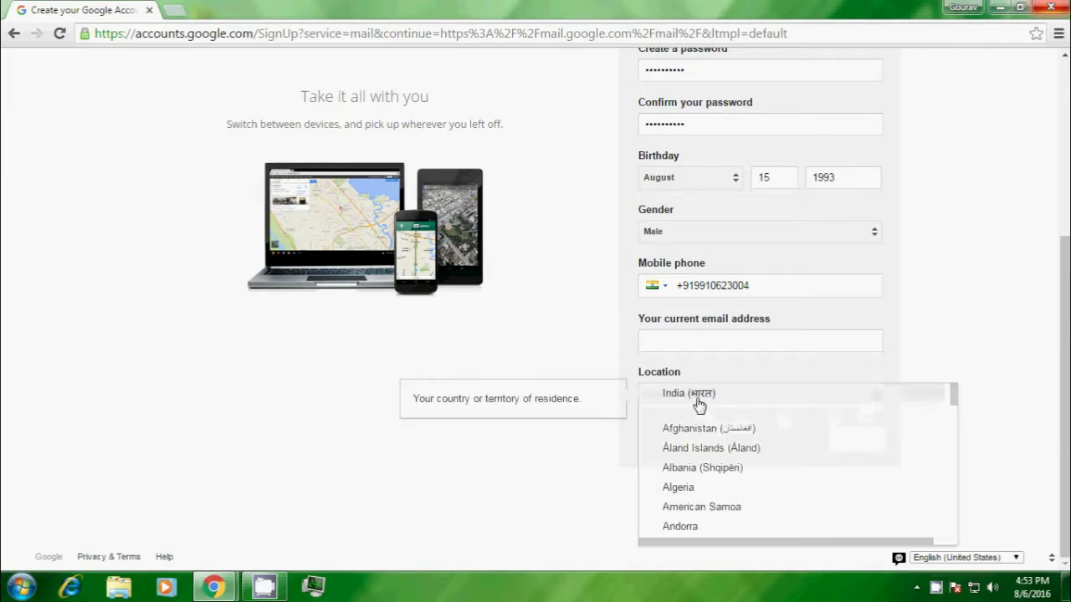
click(698, 403)
click(841, 441)
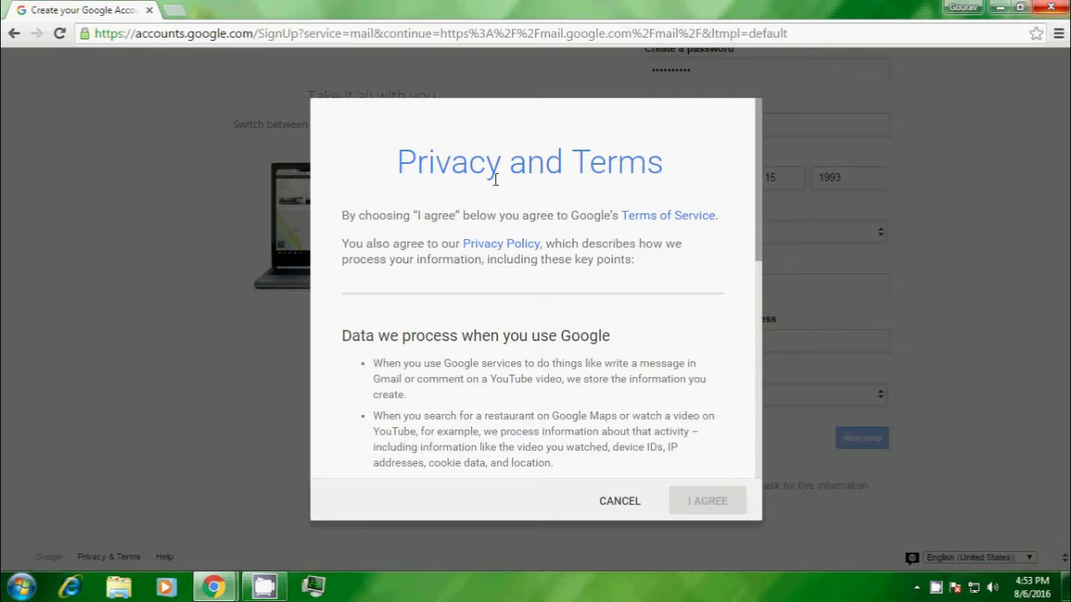
Scroll through the Privacy and Terms and agree to them
drag(756, 256, 755, 477)
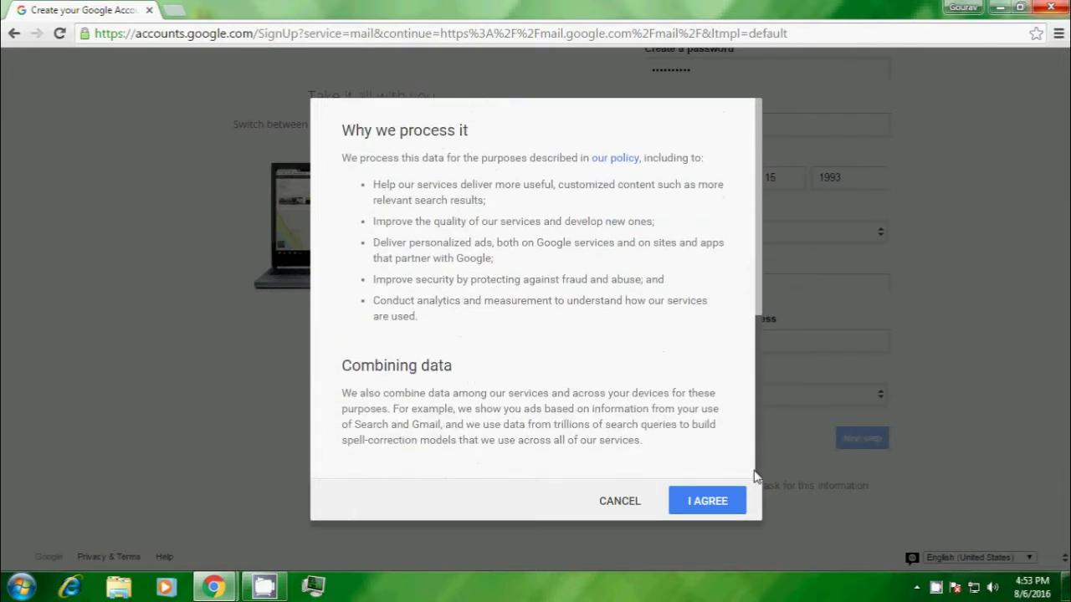
click(698, 511)
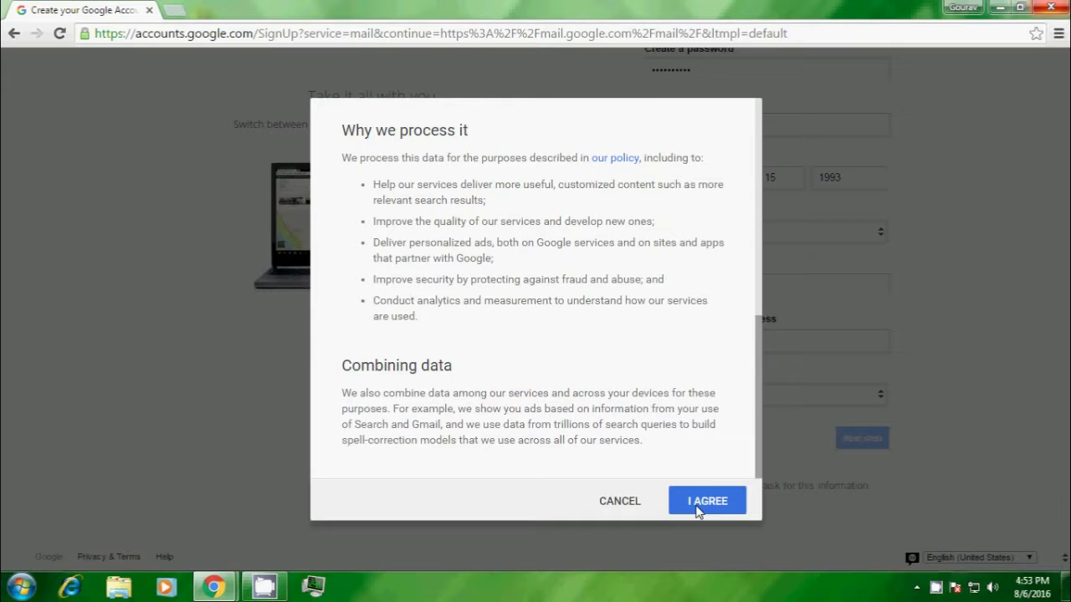
click(701, 505)
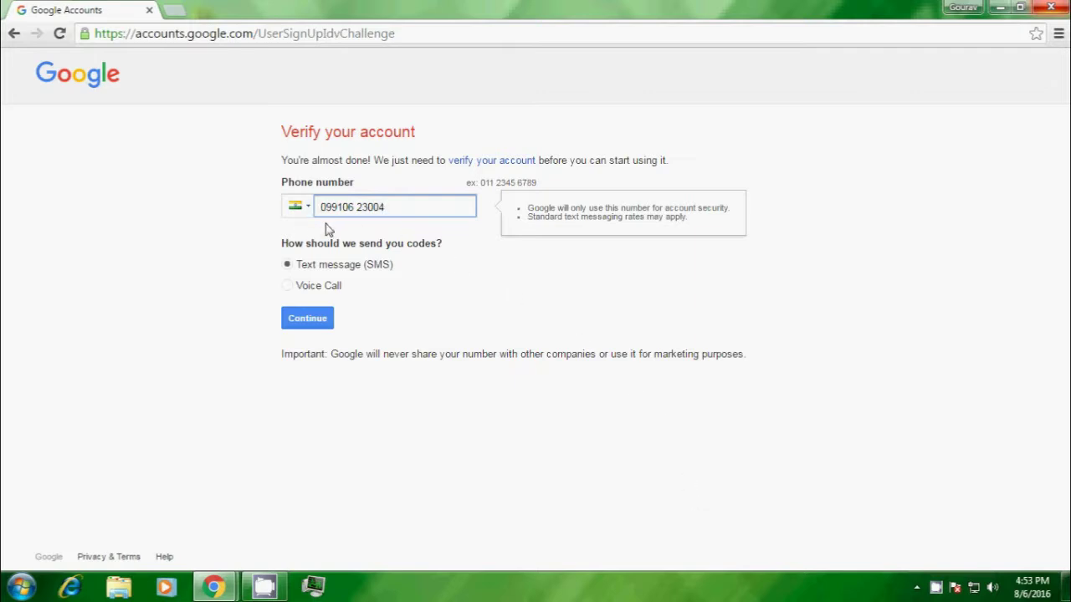
Request the SMS code, enter the received verification code and submit it
click(316, 326)
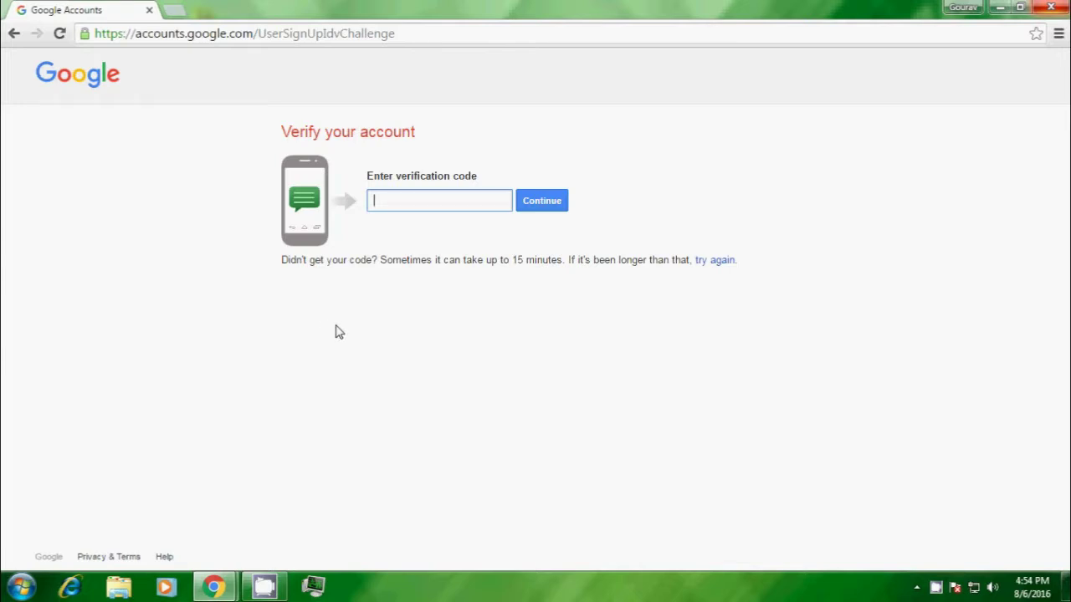
click(527, 206)
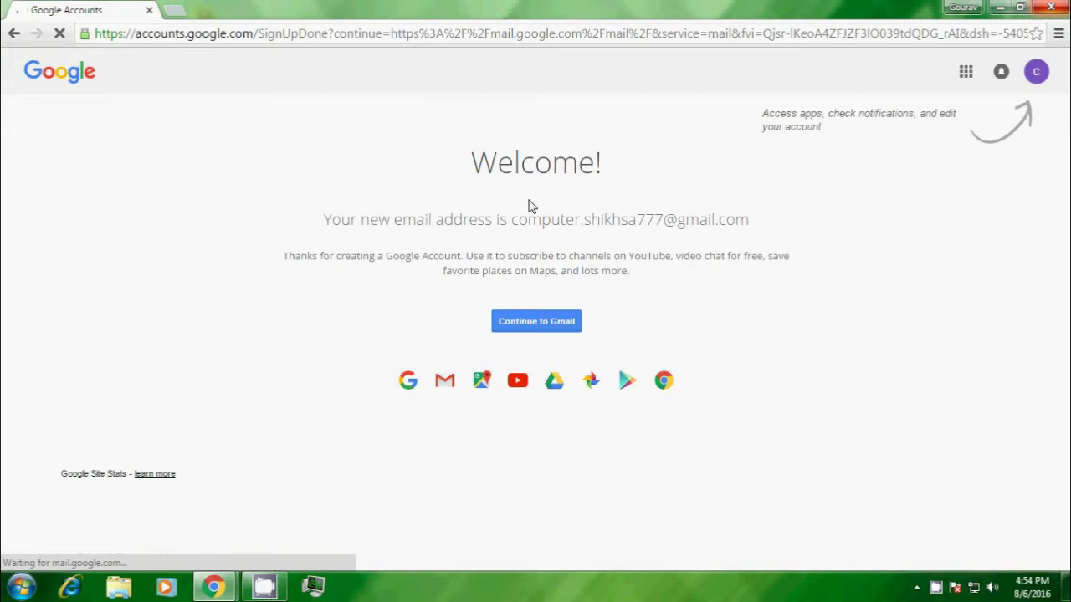
Continue into the new Gmail inbox and close the Welcome to Gmail overlay
click(536, 324)
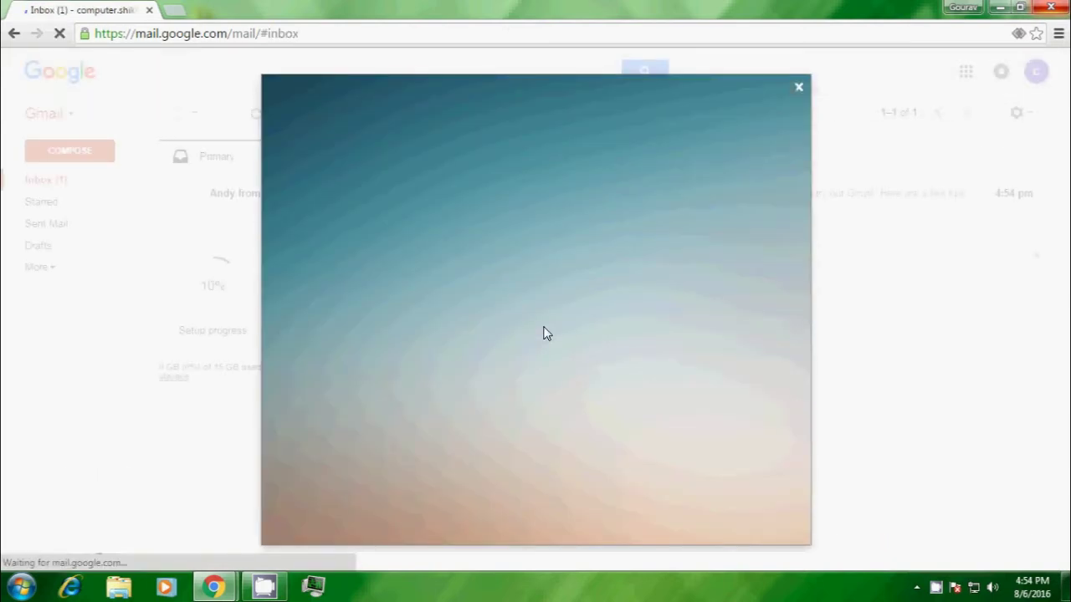
click(798, 90)
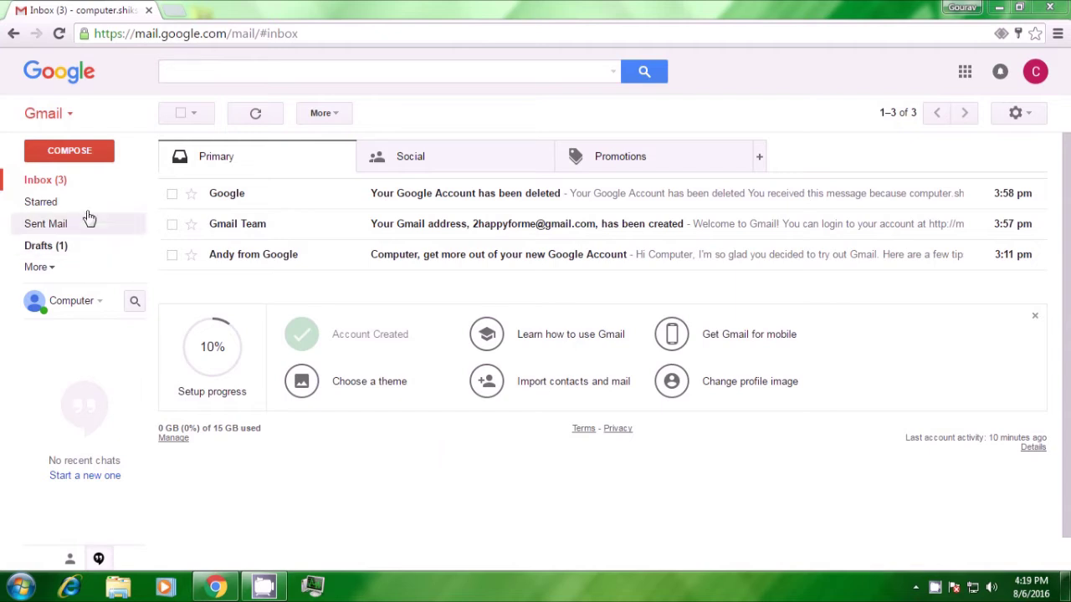
click(56, 186)
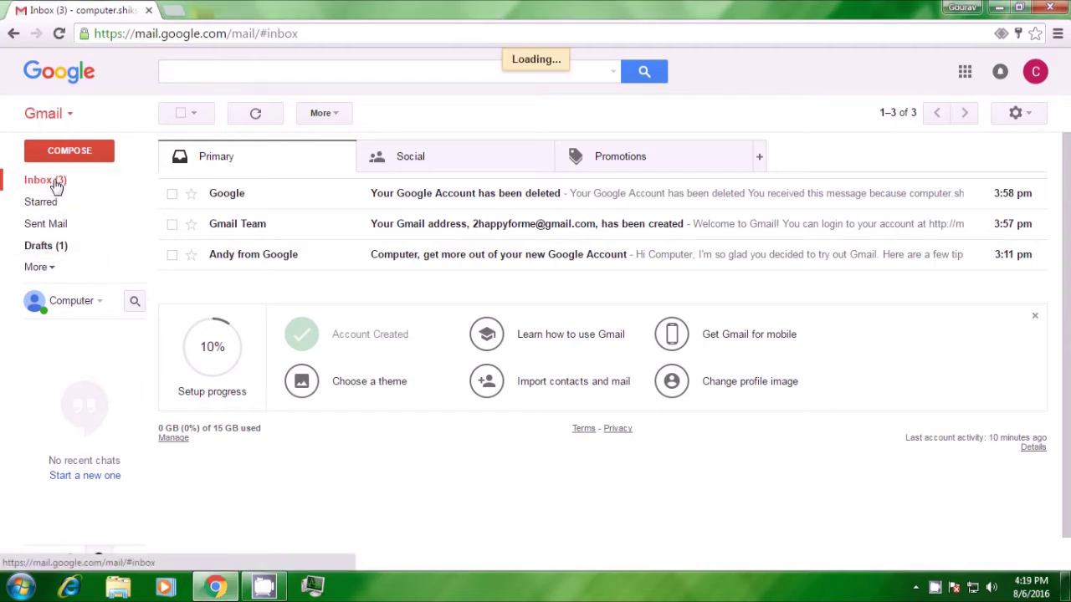
click(50, 231)
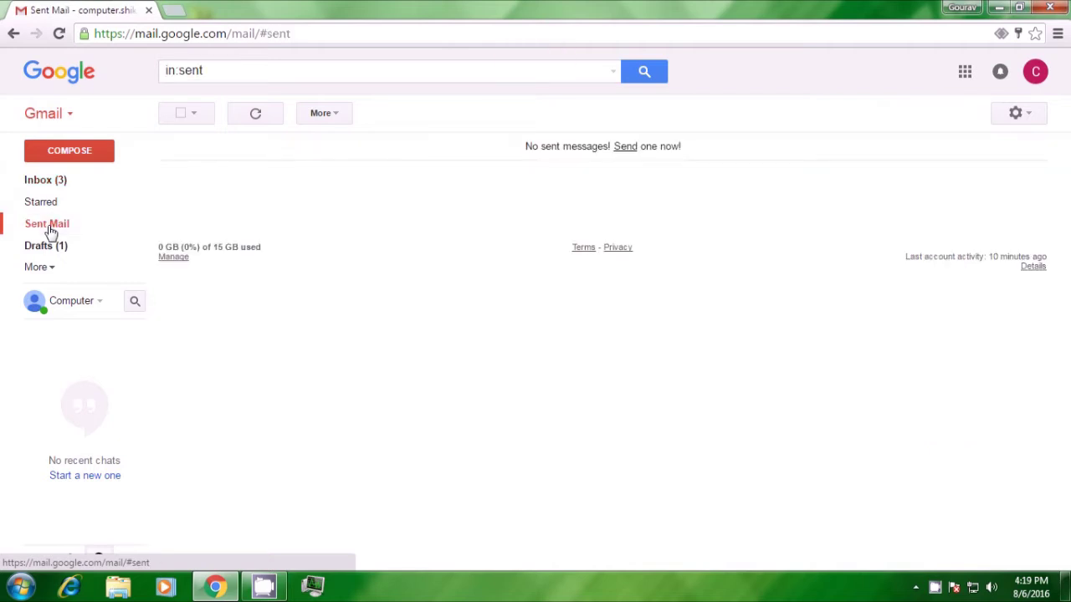
click(44, 188)
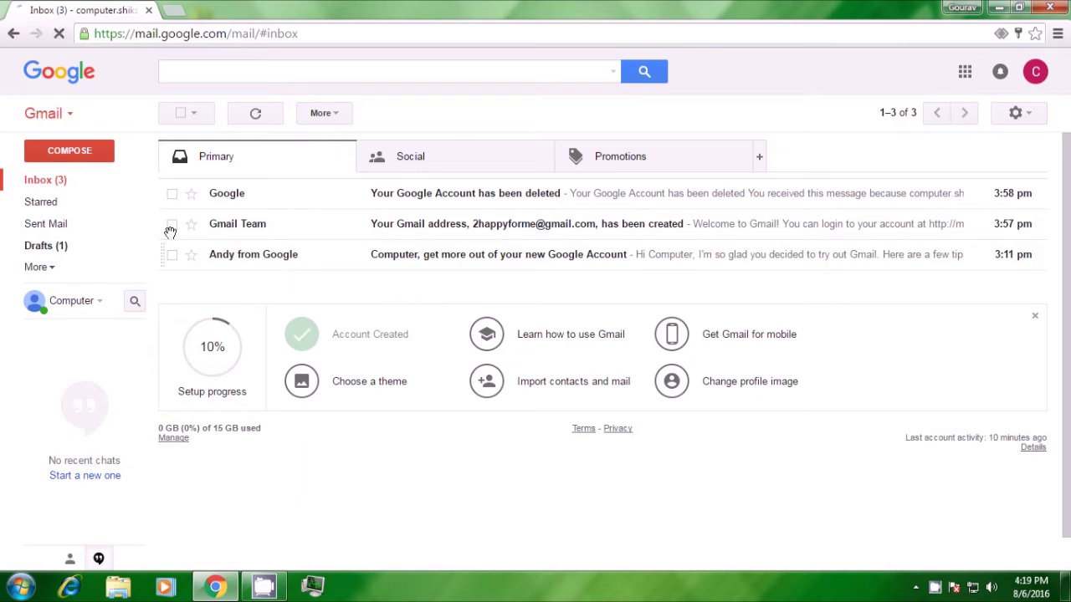
Compose an email to the recipient's address with subject 'Testing For Internet Video.'
click(95, 159)
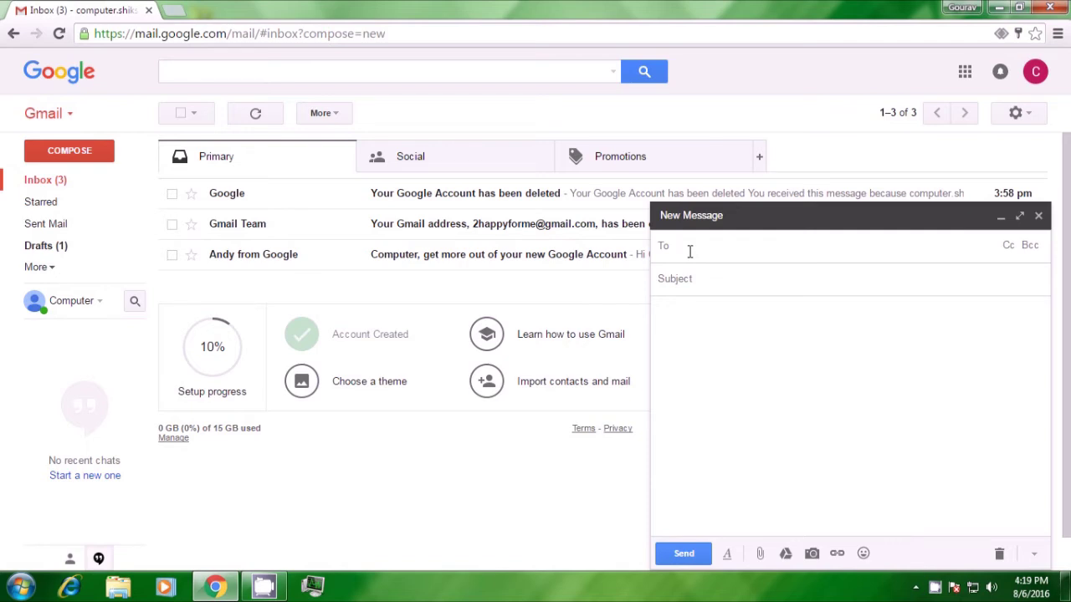
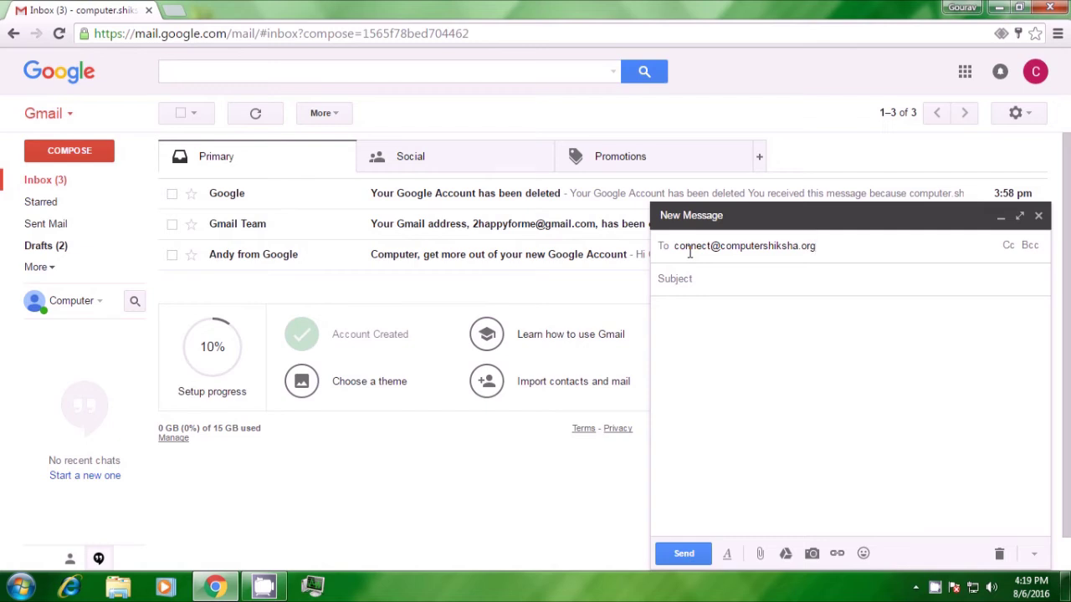
click(683, 277)
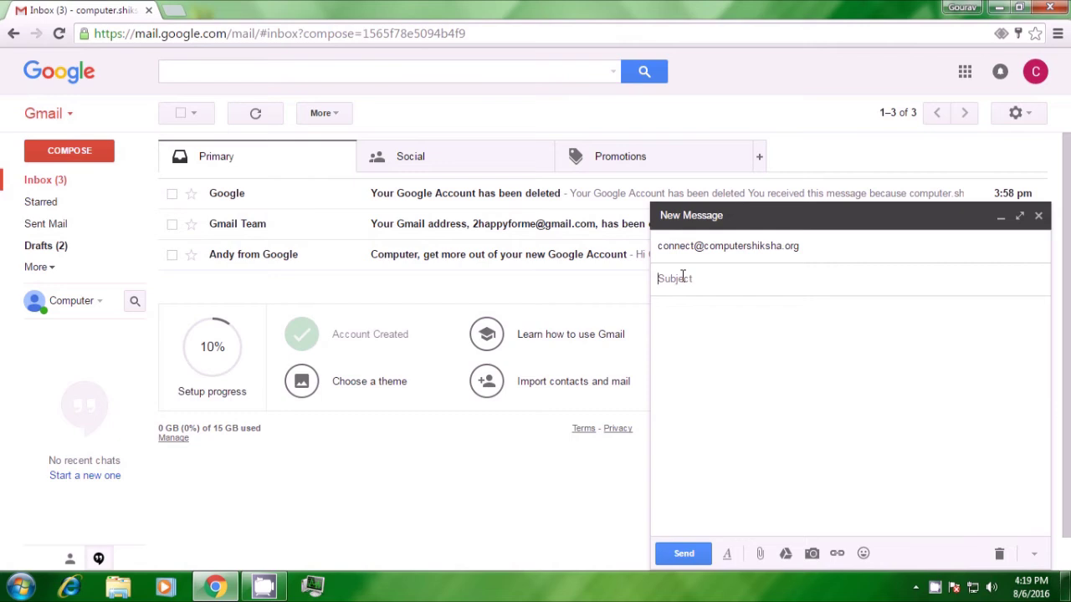
text(Testing)
text(or Internet )
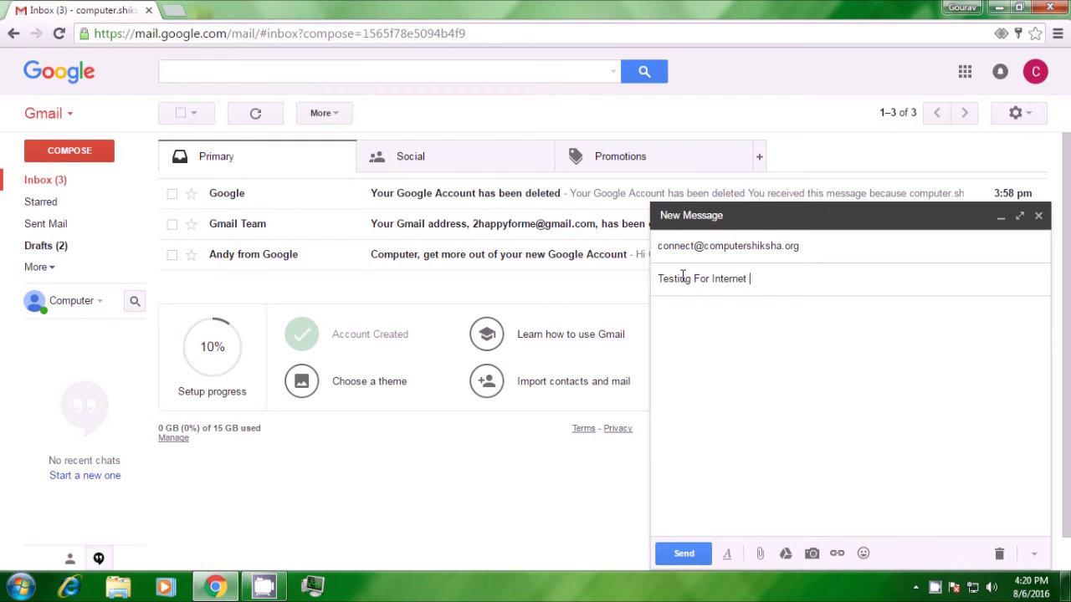
text(Video)
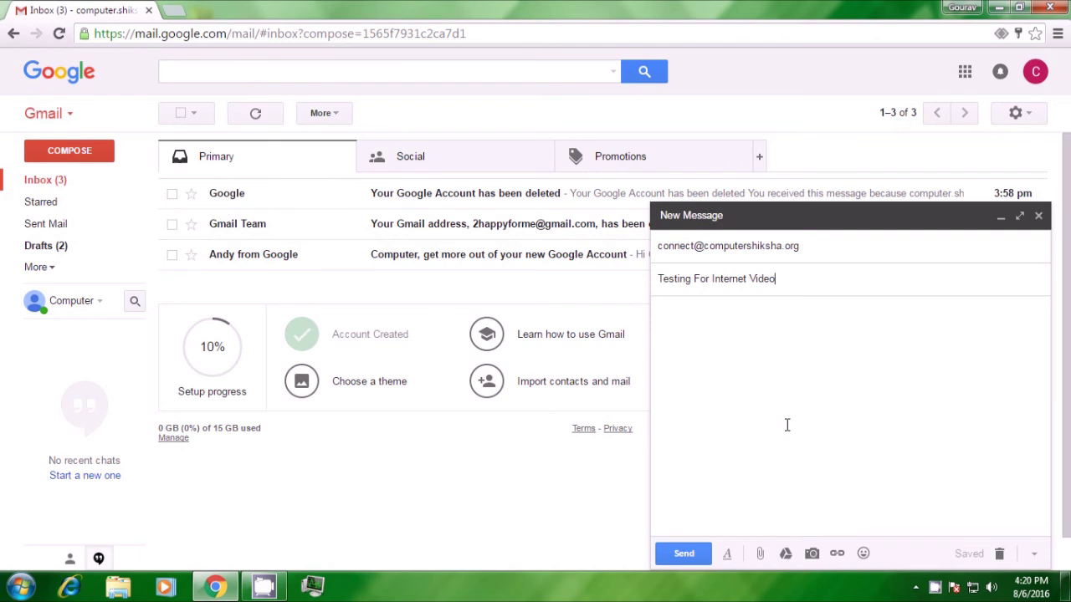
text(.)
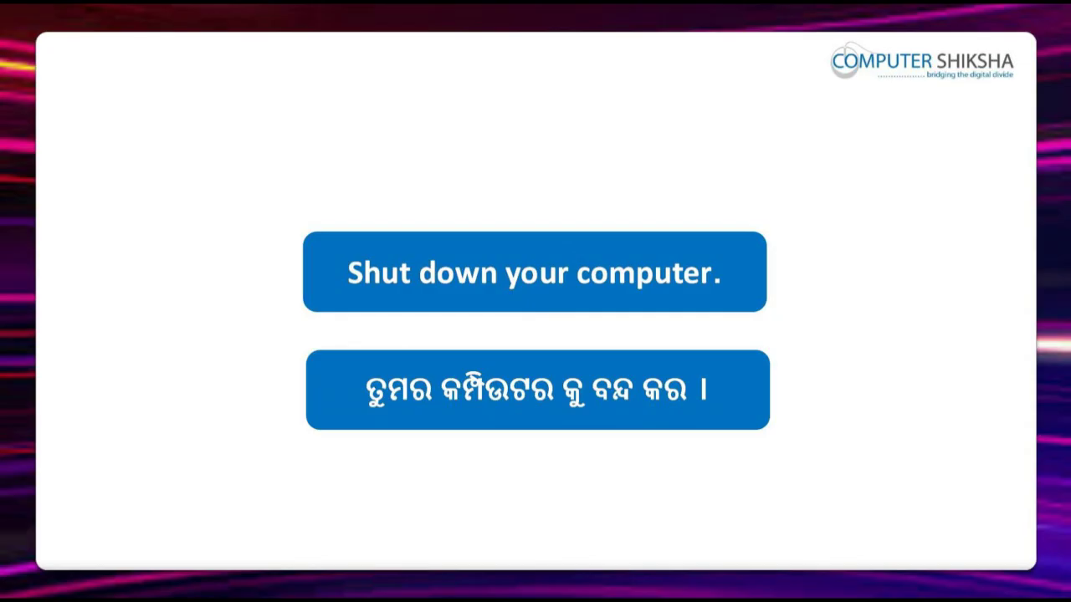